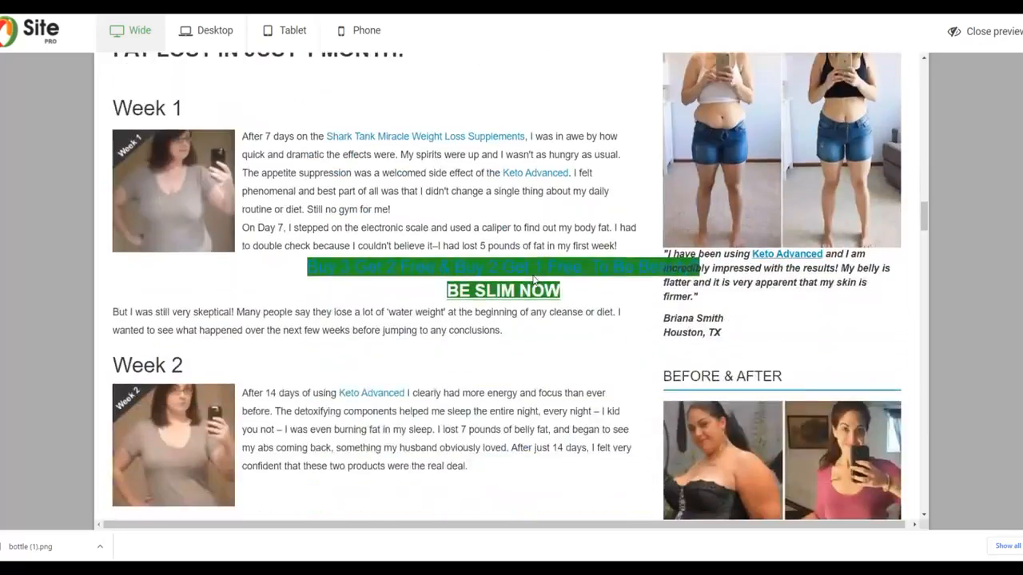
{"action": "scroll", "coordinate": [532, 274], "scroll_direction": "down", "scroll_amount": 15}
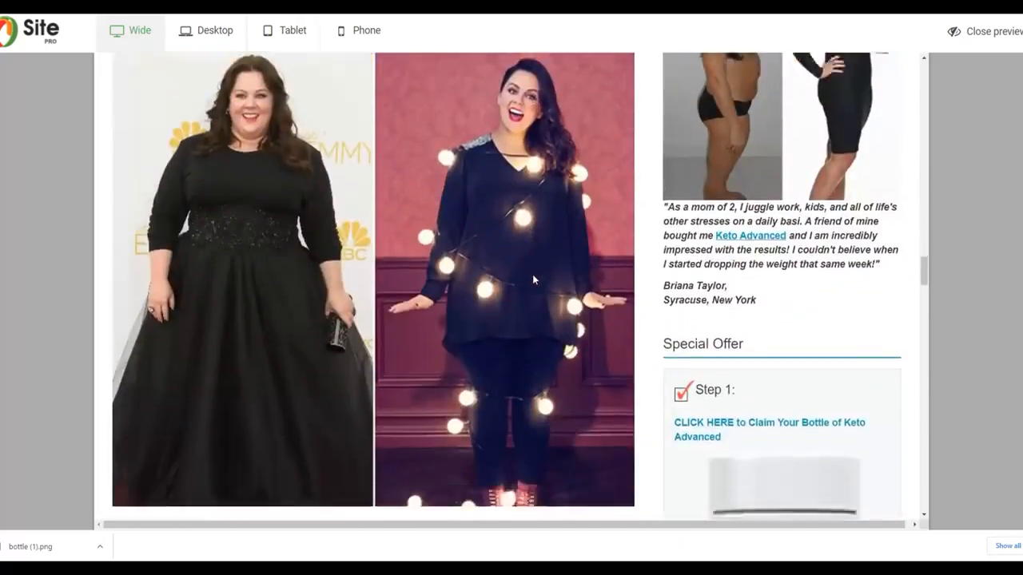
{"action": "scroll", "coordinate": [533, 280], "scroll_direction": "down", "scroll_amount": 3}
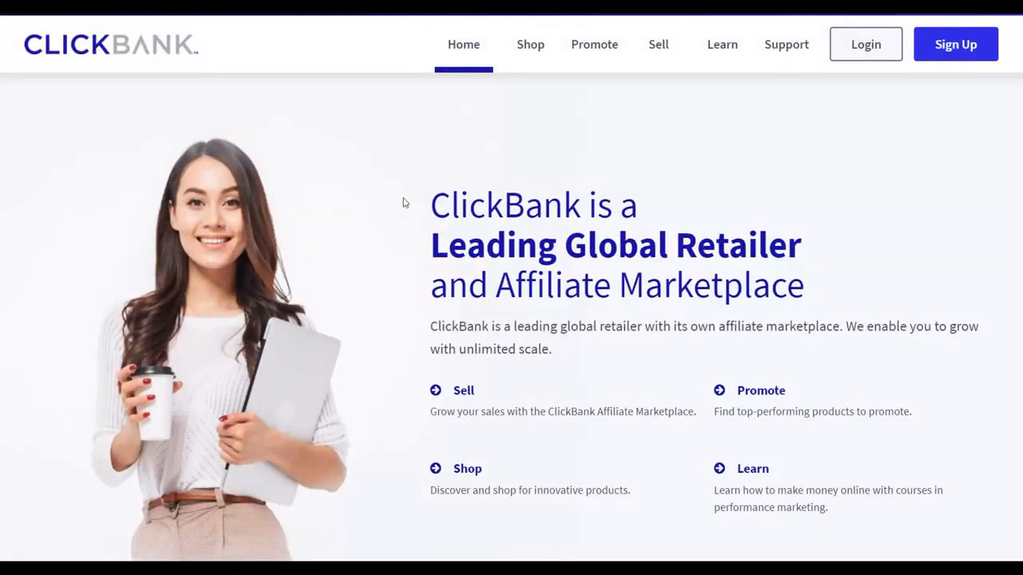
{"action": "scroll", "coordinate": [655, 171], "scroll_direction": "down", "scroll_amount": 1}
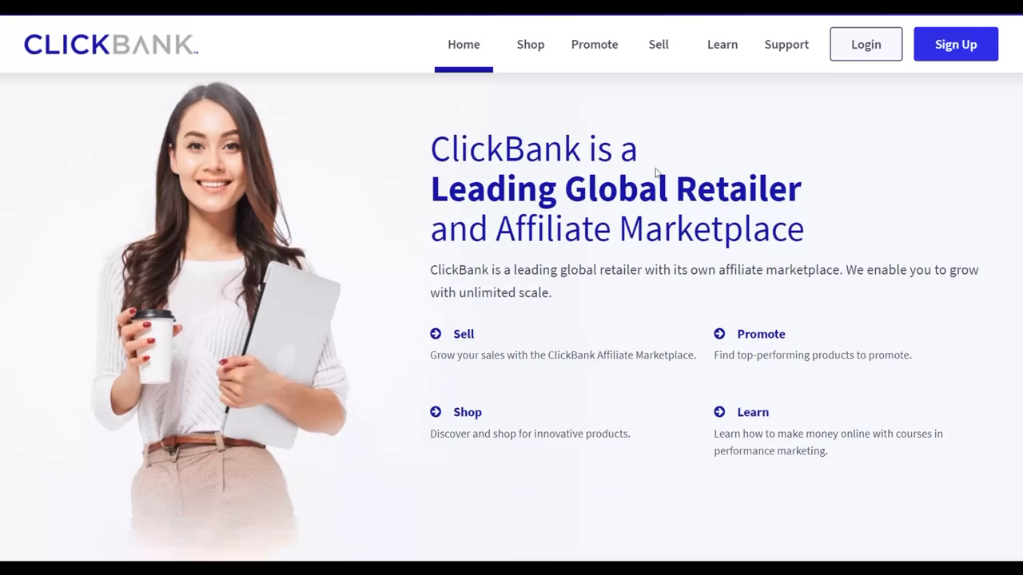
{"action": "scroll", "coordinate": [655, 172], "scroll_direction": "down", "scroll_amount": 5}
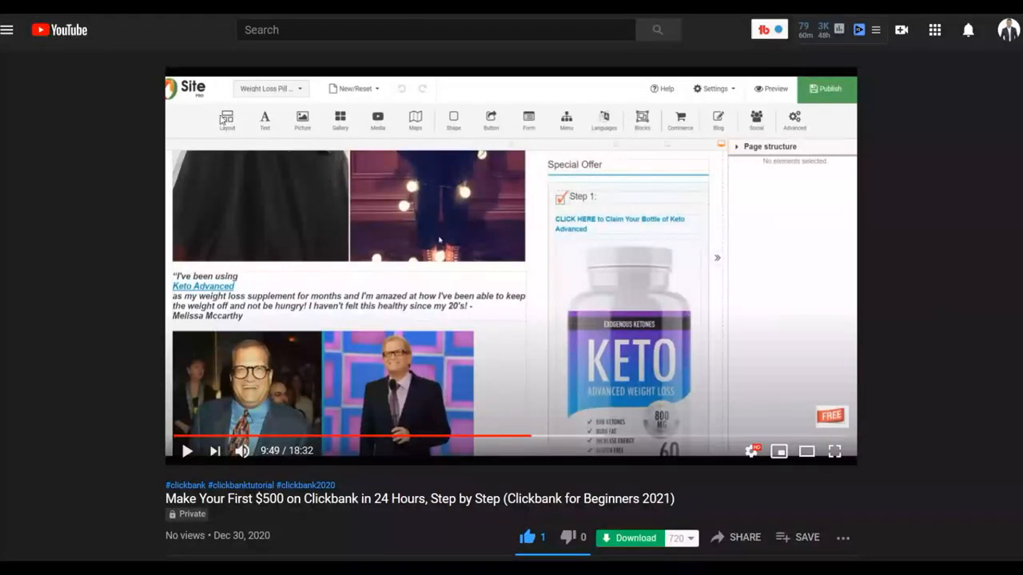
{"action": "scroll", "coordinate": [557, 184], "scroll_direction": "down", "scroll_amount": 1}
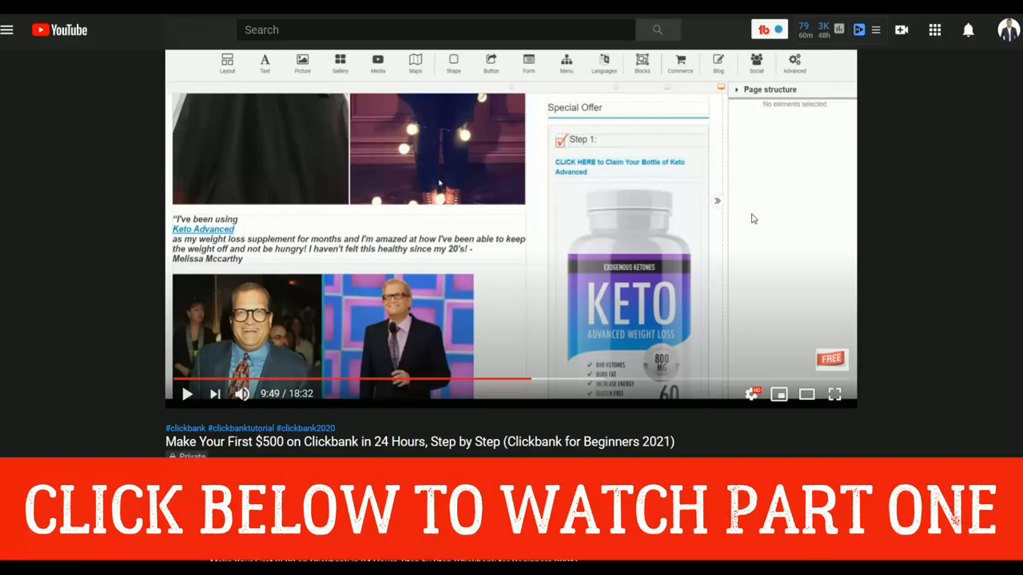
{"action": "scroll", "coordinate": [751, 218], "scroll_direction": "up", "scroll_amount": 1}
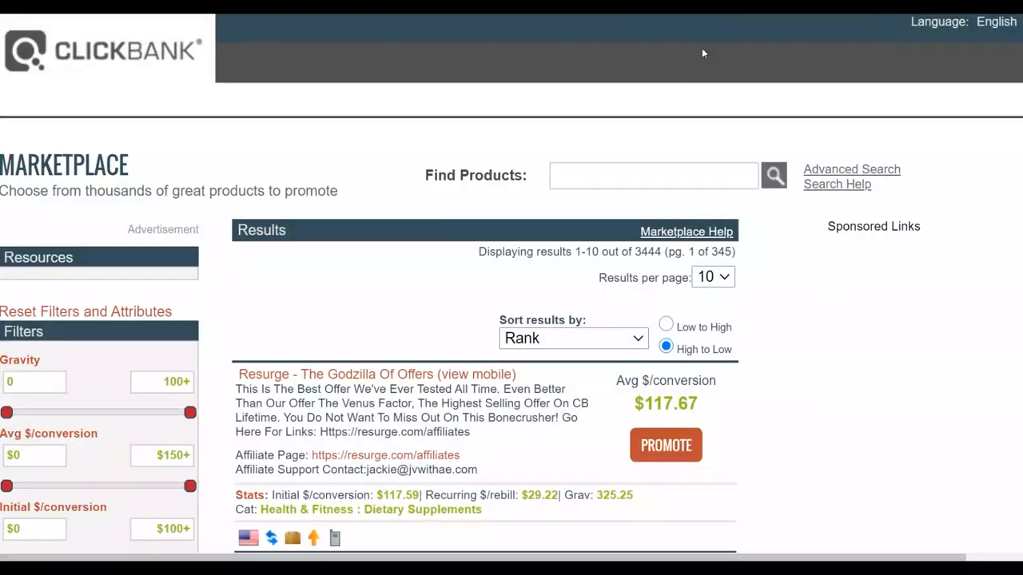
Step: Search the ClickBank marketplace for the product "ketosisnow"
{"action": "left_click", "coordinate": [577, 178]}
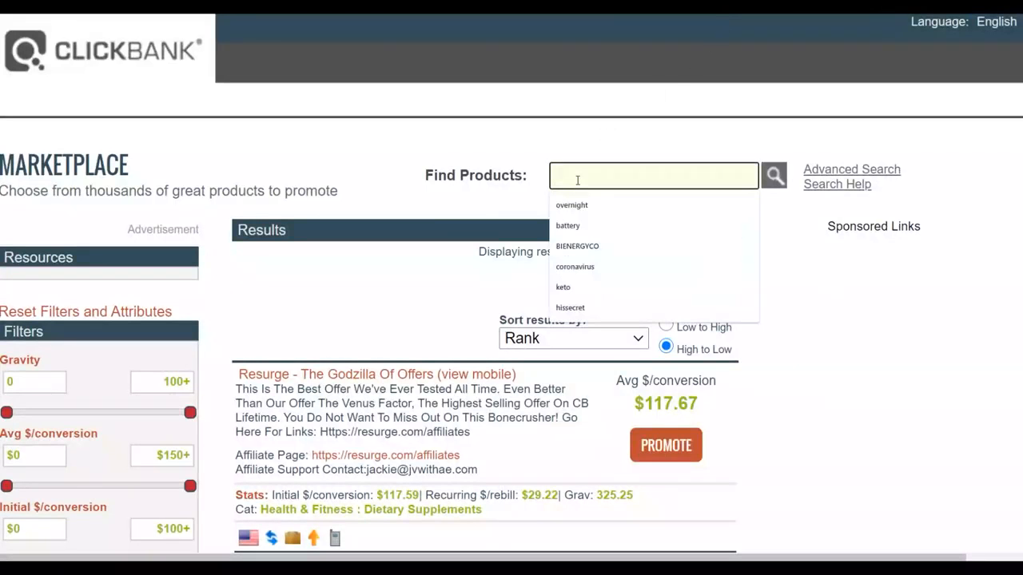
{"action": "type", "text": "keto"}
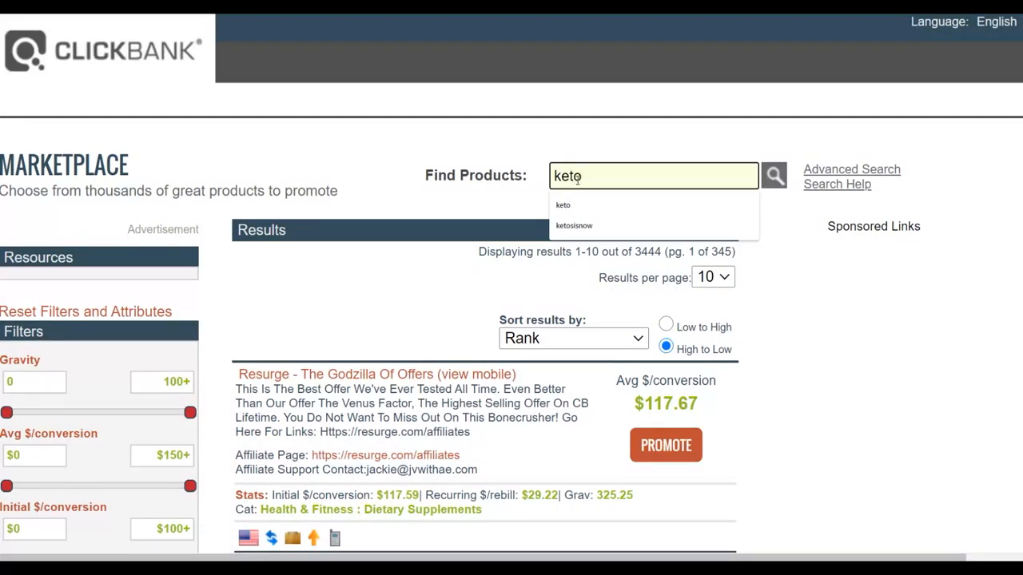
{"action": "left_click", "coordinate": [591, 225]}
{"action": "left_click", "coordinate": [772, 173]}
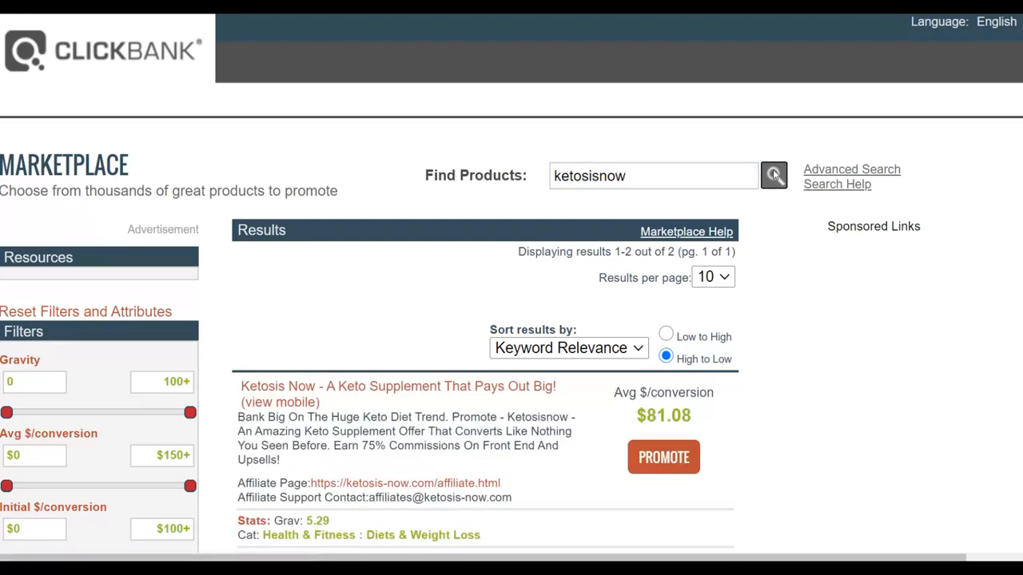
{"action": "scroll", "coordinate": [773, 169], "scroll_direction": "down", "scroll_amount": 2}
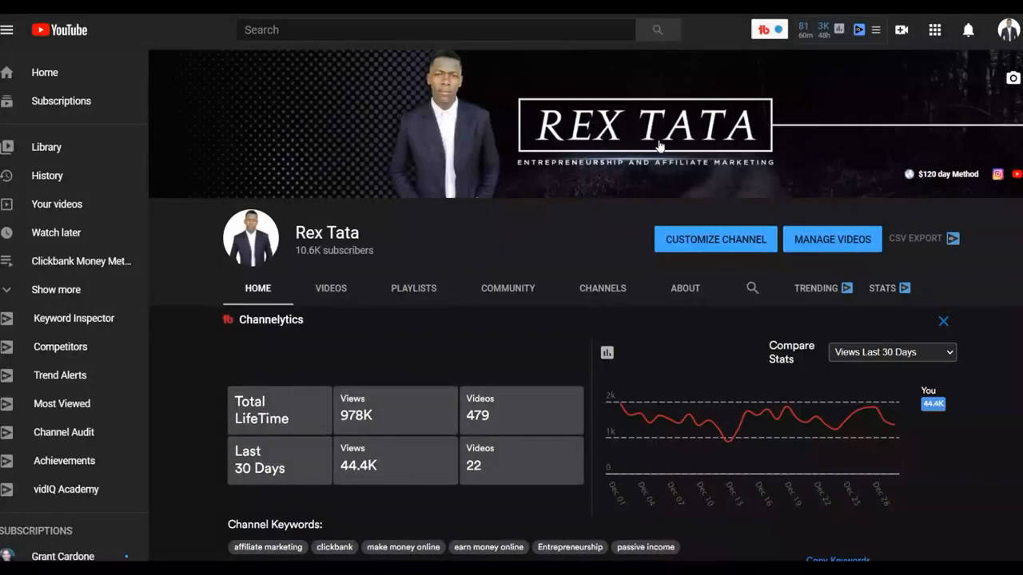
{"action": "scroll", "coordinate": [721, 149], "scroll_direction": "down", "scroll_amount": 3}
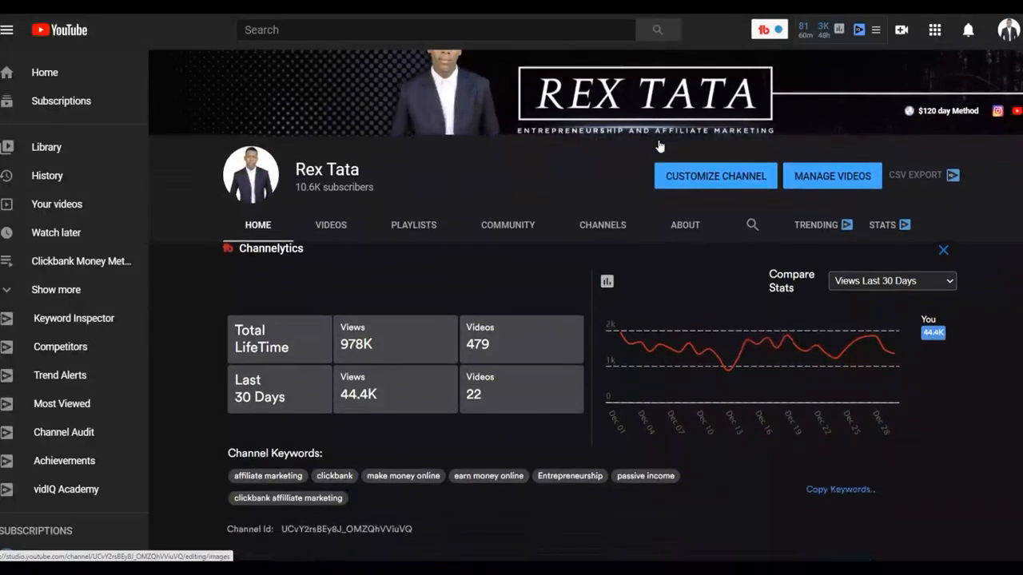
{"action": "scroll", "coordinate": [761, 159], "scroll_direction": "down", "scroll_amount": 5}
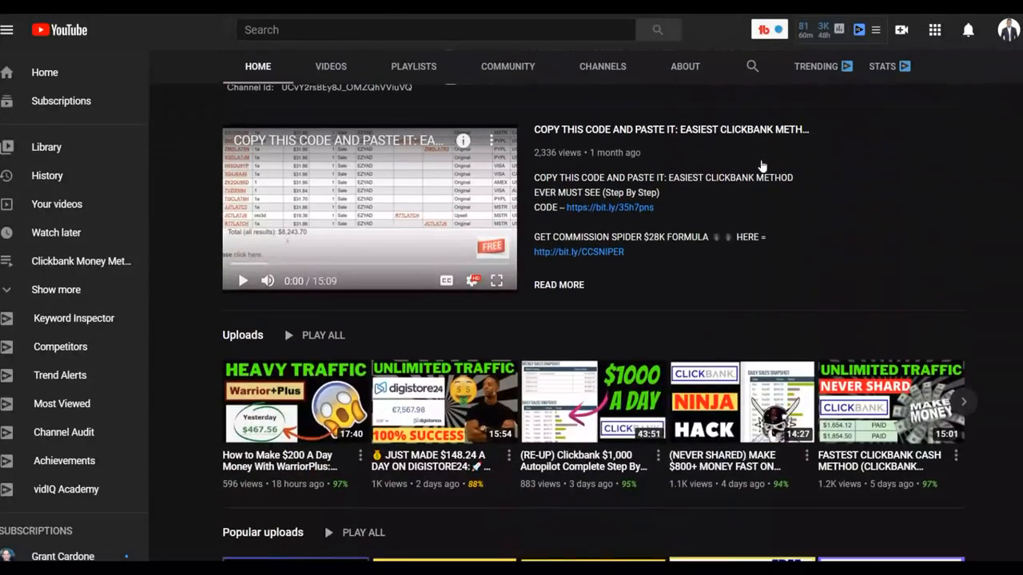
{"action": "scroll", "coordinate": [760, 160], "scroll_direction": "up", "scroll_amount": 4}
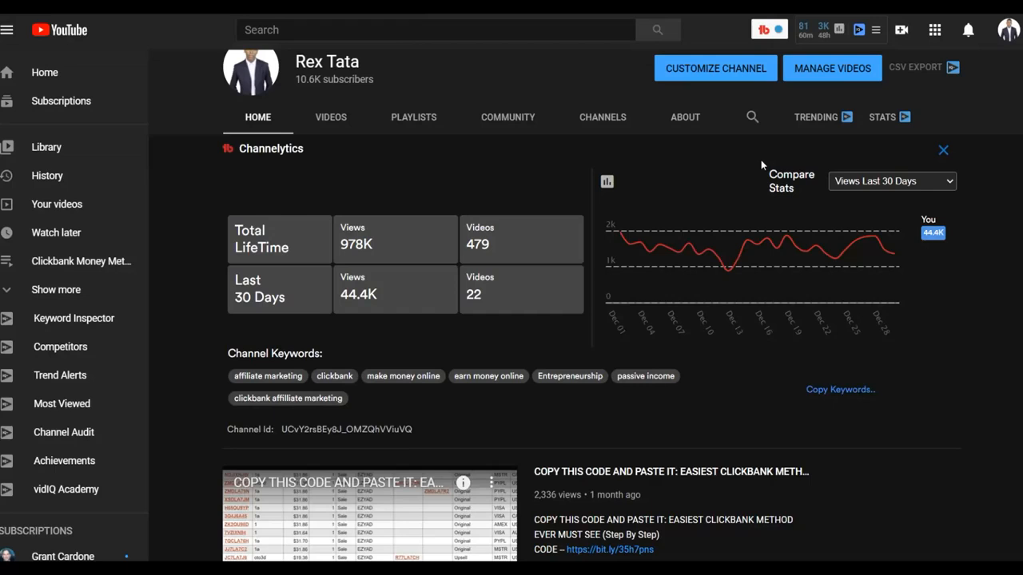
{"action": "scroll", "coordinate": [761, 159], "scroll_direction": "down", "scroll_amount": 4}
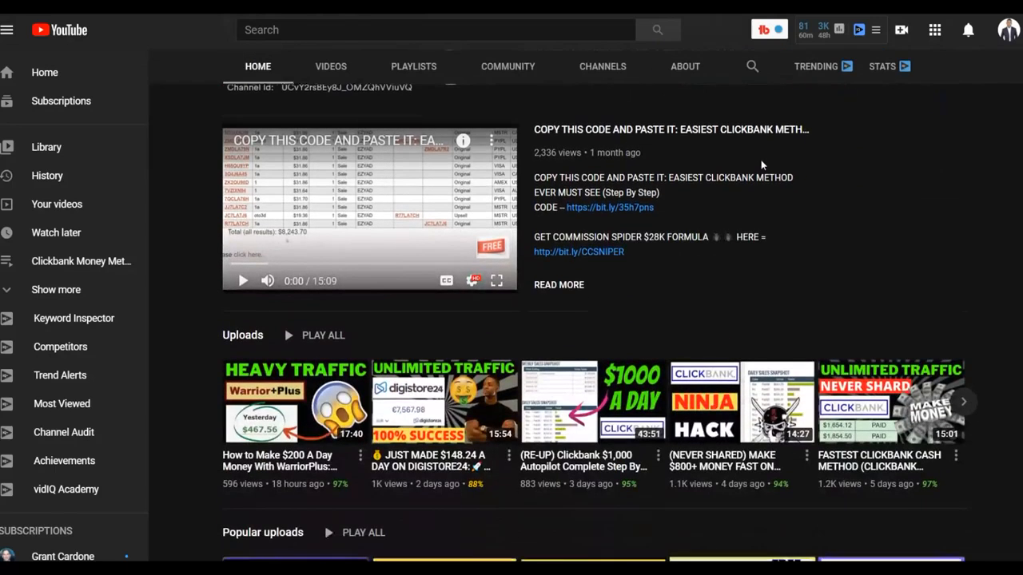
{"action": "scroll", "coordinate": [760, 160], "scroll_direction": "down", "scroll_amount": 3}
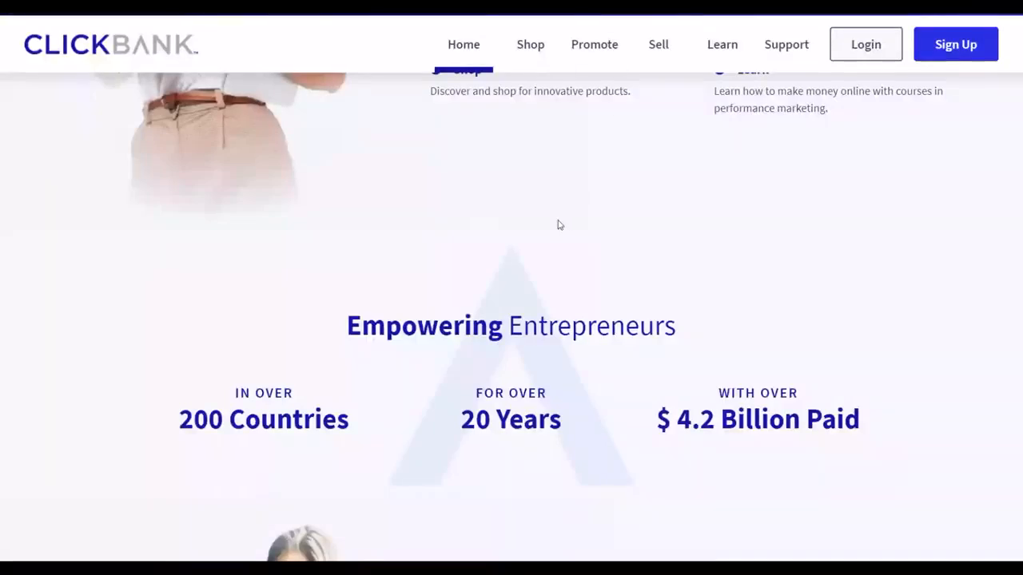
{"action": "scroll", "coordinate": [557, 224], "scroll_direction": "up", "scroll_amount": 5}
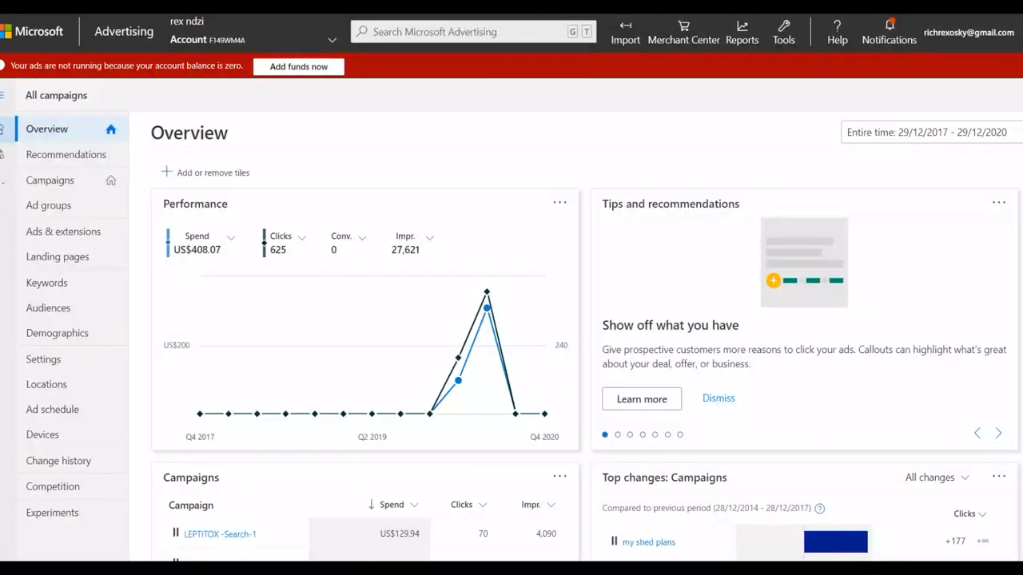
Step: In Microsoft Advertising, start a new campaign with "Visits to my website" as its goal
{"action": "mouse_move", "coordinate": [226, 39]}
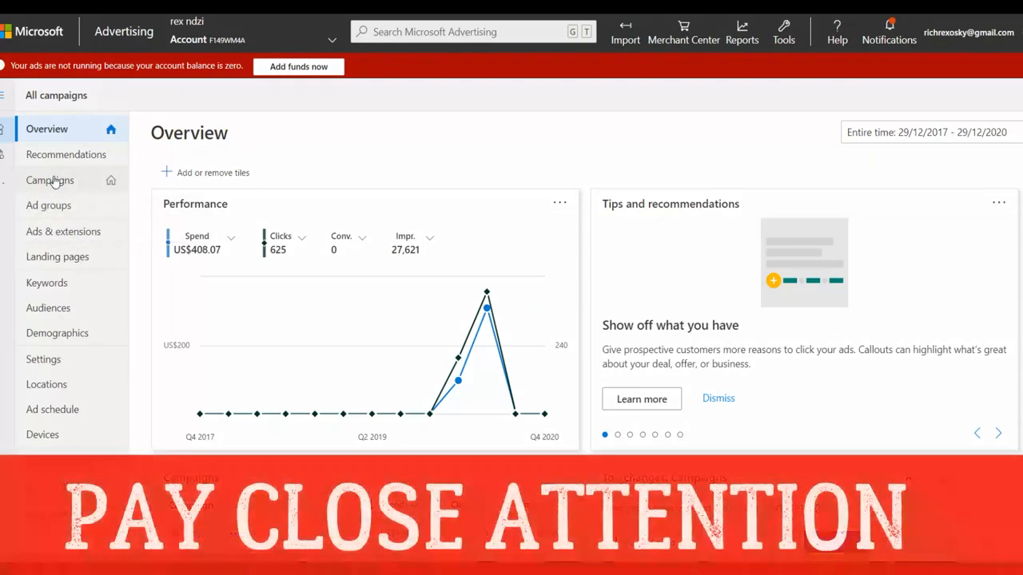
{"action": "left_click", "coordinate": [52, 182]}
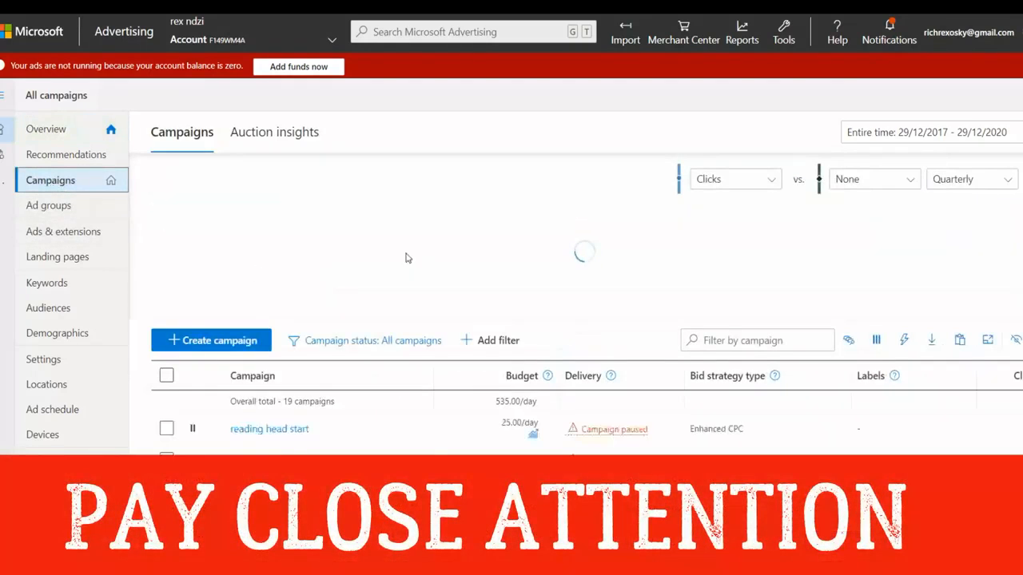
{"action": "left_click", "coordinate": [214, 343]}
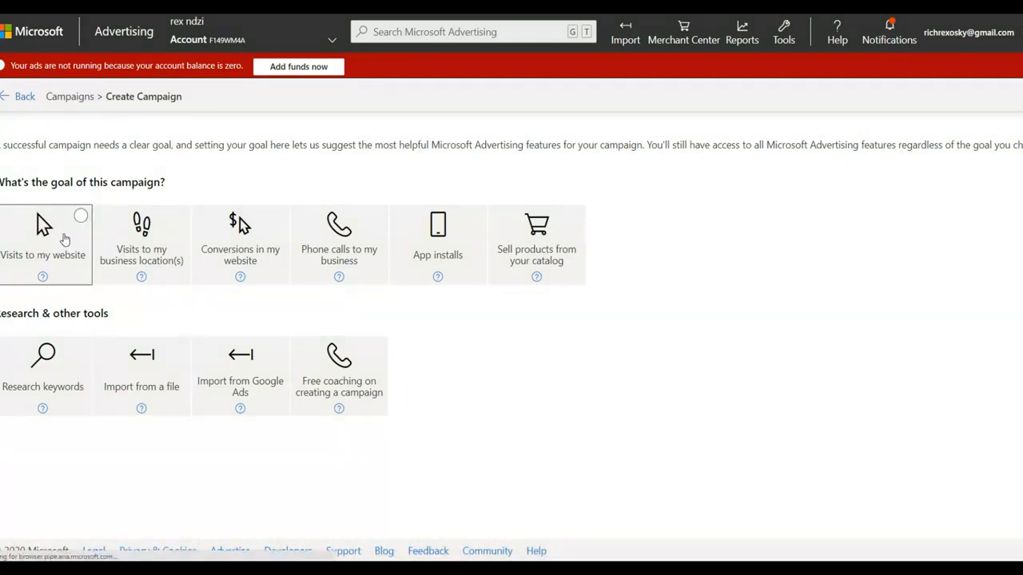
{"action": "left_click", "coordinate": [65, 239]}
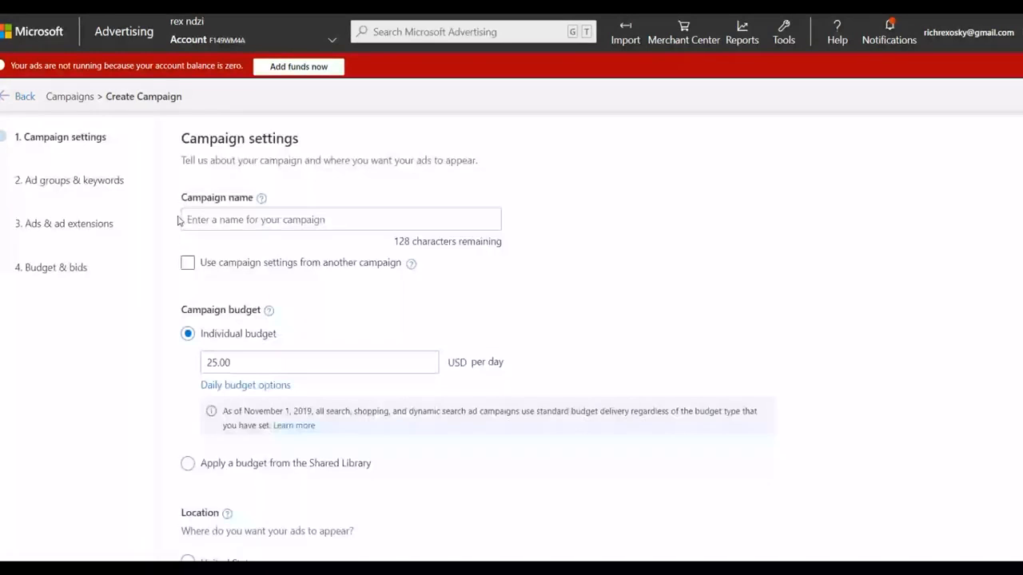
Step: Name the new campaign "ketosisnow"
{"action": "left_click", "coordinate": [186, 221]}
{"action": "type", "text": "ke"}
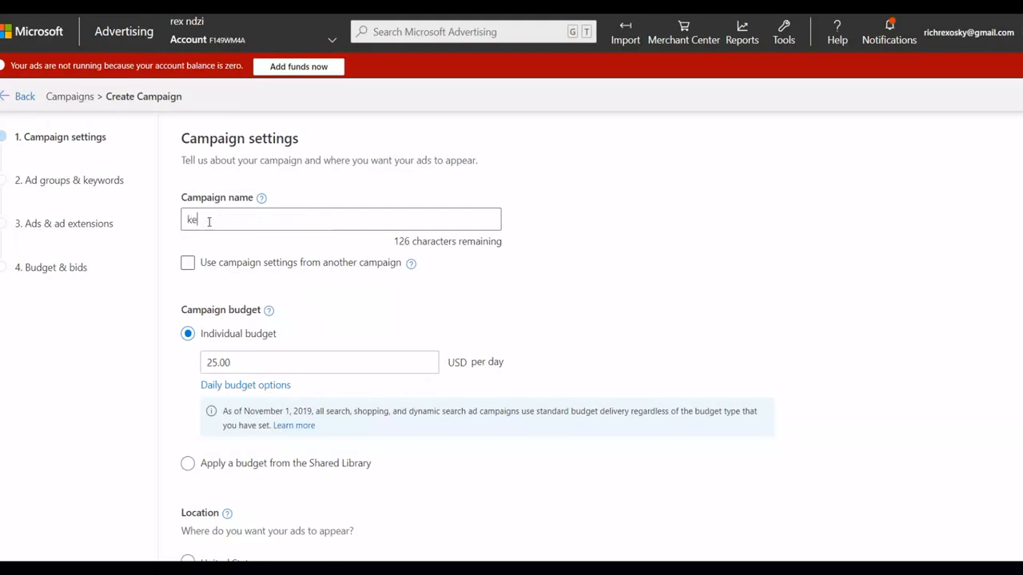
{"action": "type", "text": "tosisnow"}
Step: Switch the campaign's location setting to specific locations and target the United States as a country/region
{"action": "scroll", "coordinate": [359, 303], "scroll_direction": "down", "scroll_amount": 1}
{"action": "scroll", "coordinate": [359, 304], "scroll_direction": "down", "scroll_amount": 1}
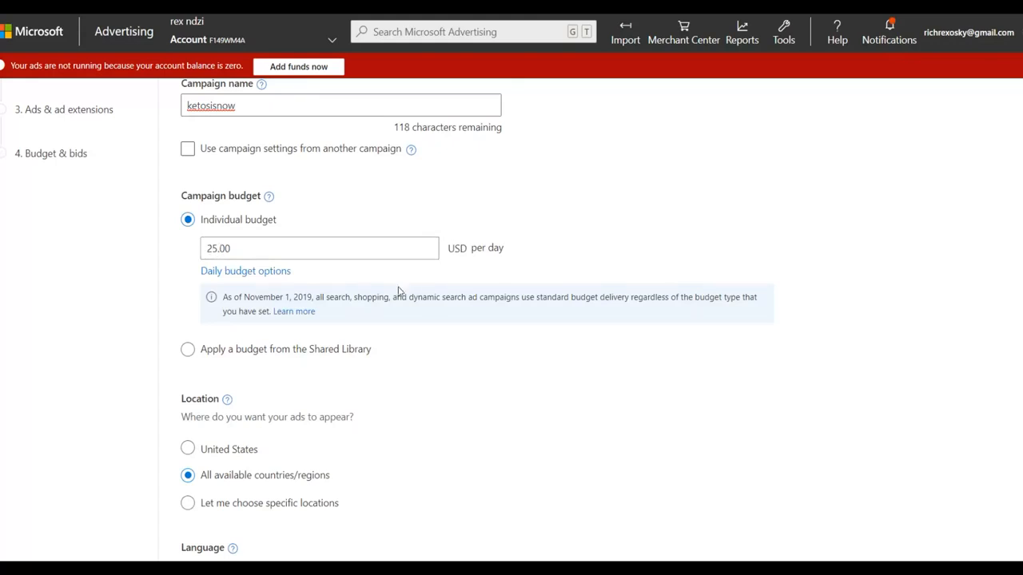
{"action": "scroll", "coordinate": [375, 323], "scroll_direction": "down", "scroll_amount": 3}
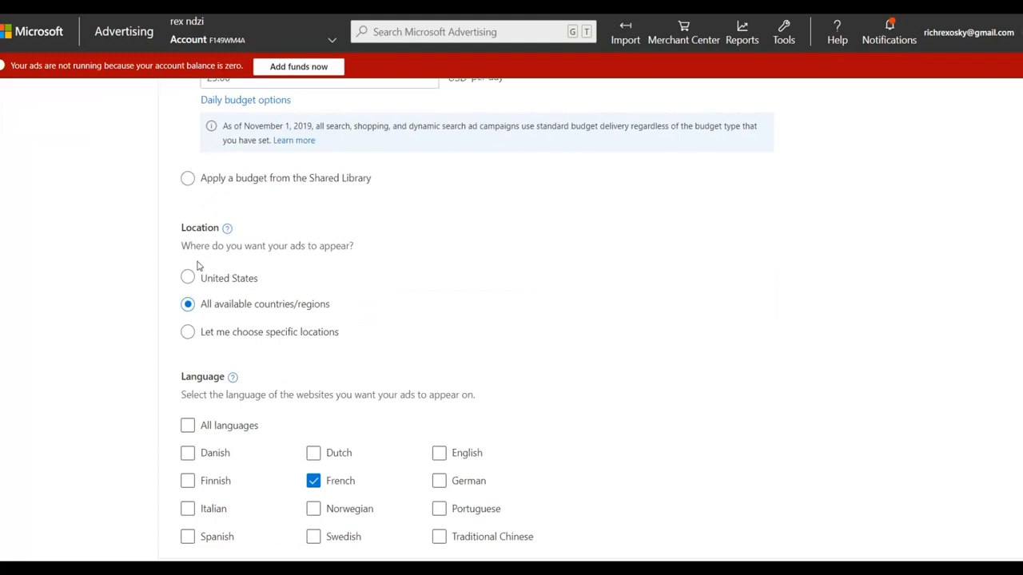
{"action": "scroll", "coordinate": [423, 276], "scroll_direction": "down", "scroll_amount": 2}
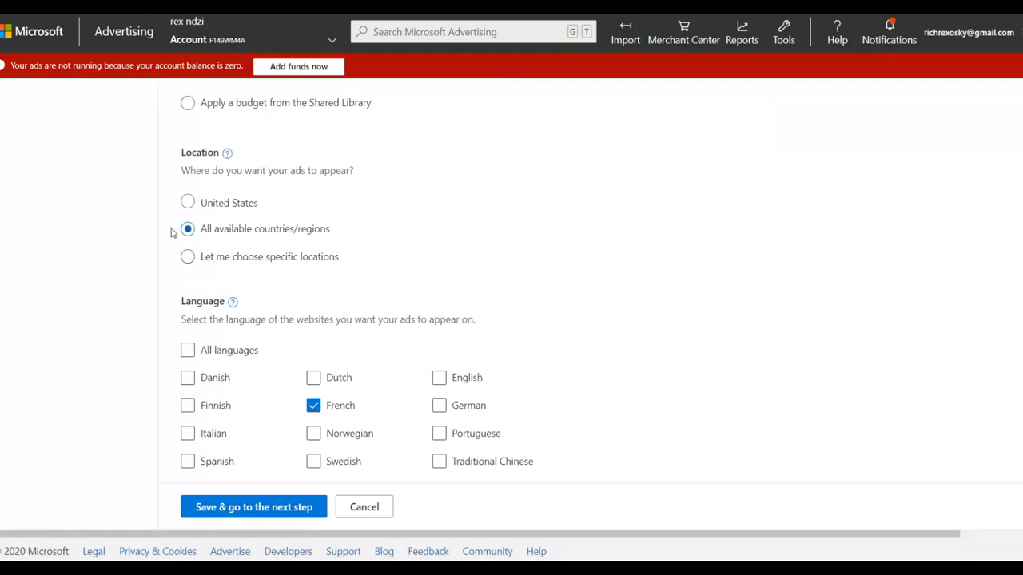
{"action": "left_click", "coordinate": [187, 258]}
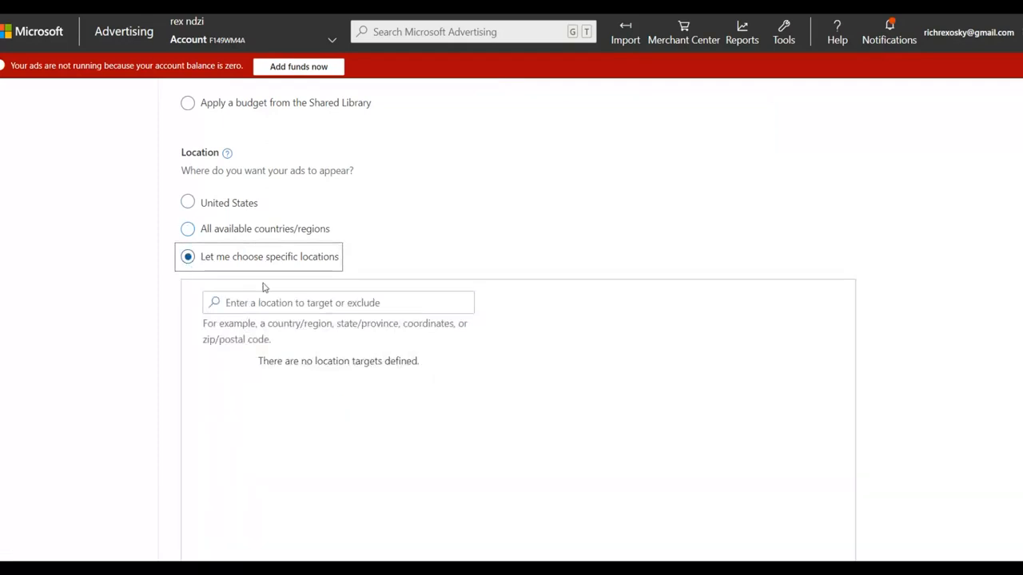
{"action": "left_click", "coordinate": [252, 302]}
{"action": "type", "text": "united"}
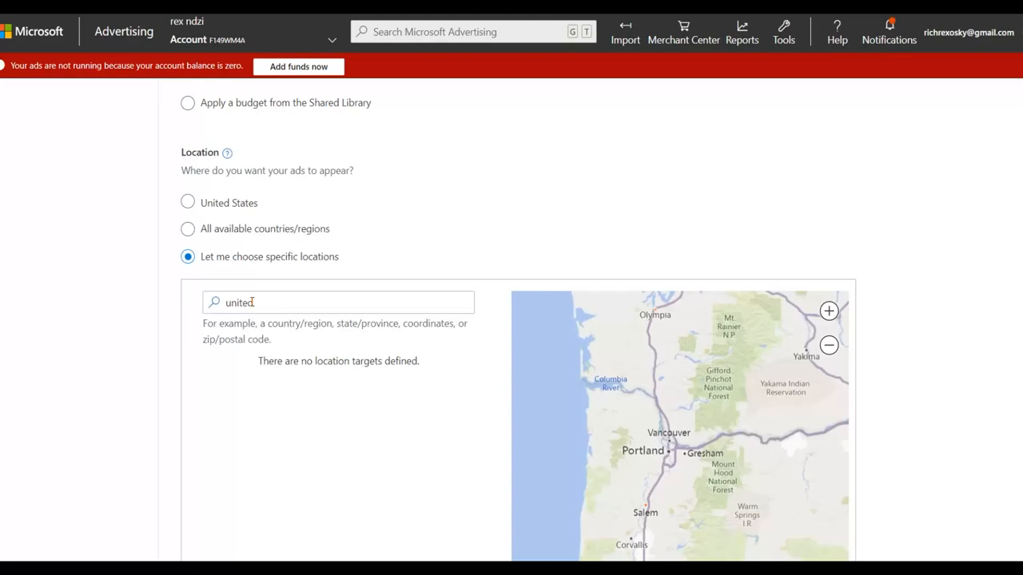
{"action": "type", "text": " sa"}
{"action": "type", "text": "tes"}
{"action": "type", "text": "at"}
{"action": "left_click", "coordinate": [213, 304]}
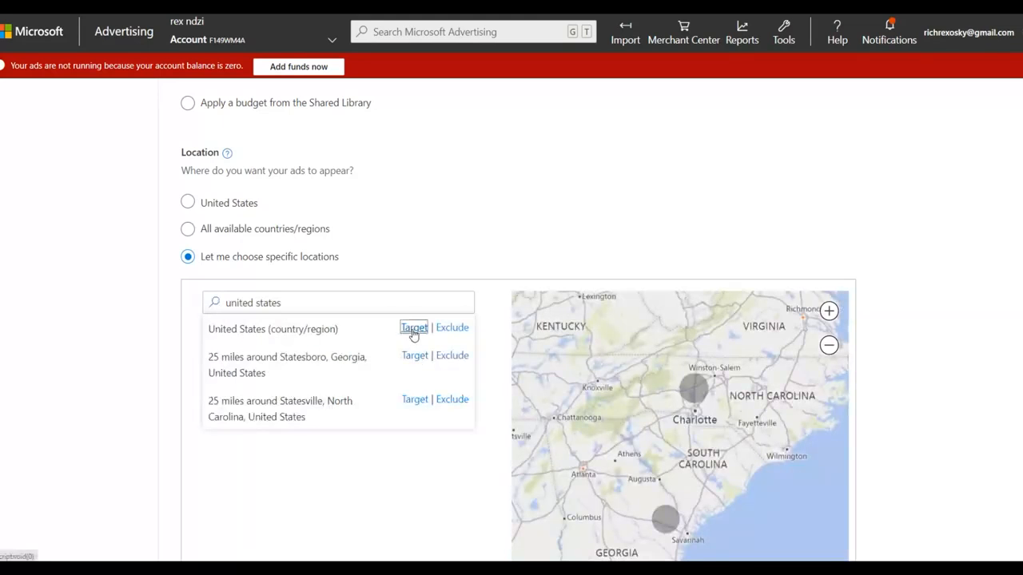
{"action": "left_click", "coordinate": [414, 328]}
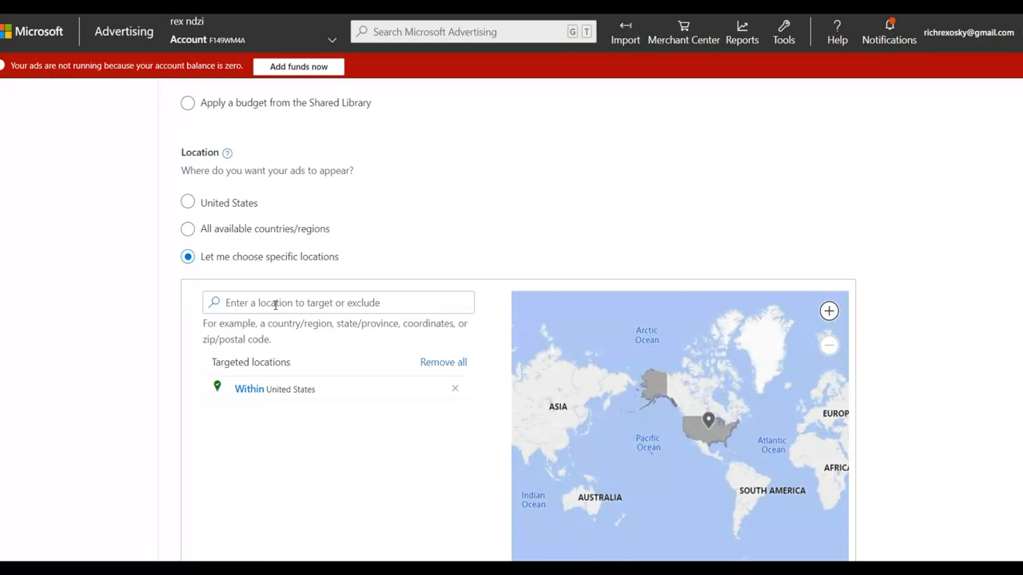
Step: Add Canada (country/region) to the campaign's targeted locations
{"action": "left_click", "coordinate": [275, 305]}
{"action": "type", "text": "cana"}
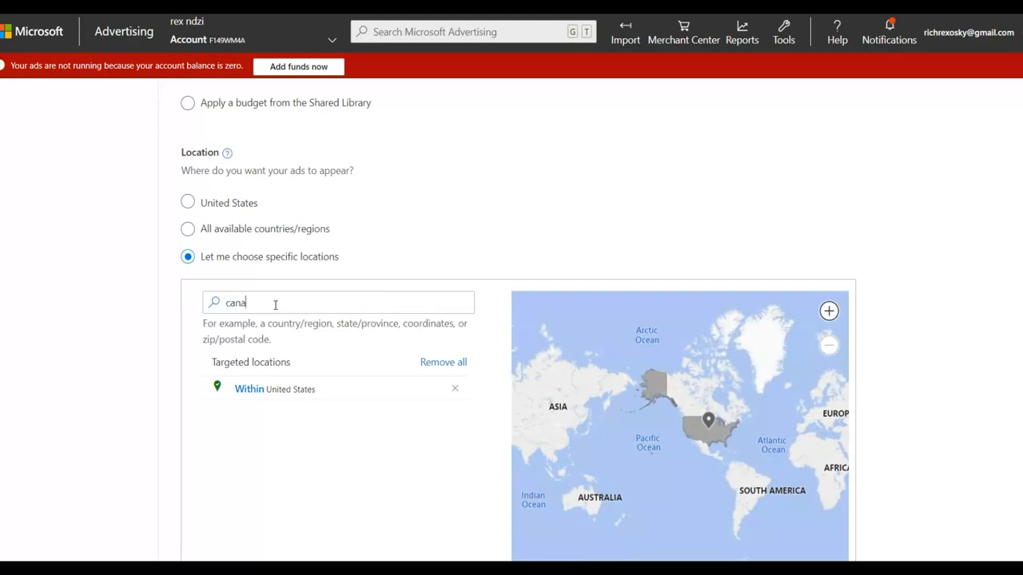
{"action": "type", "text": "da"}
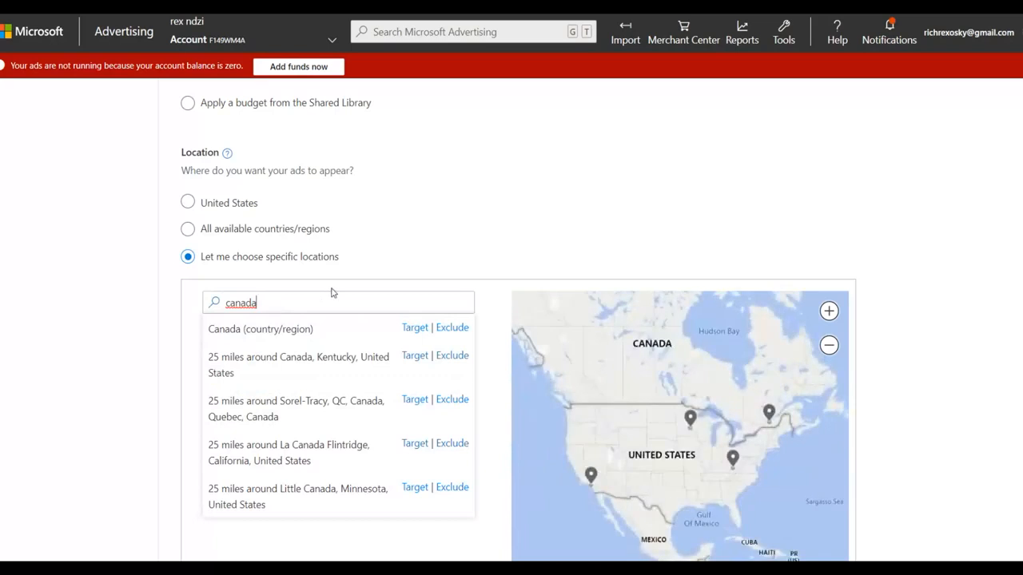
{"action": "left_click", "coordinate": [414, 328]}
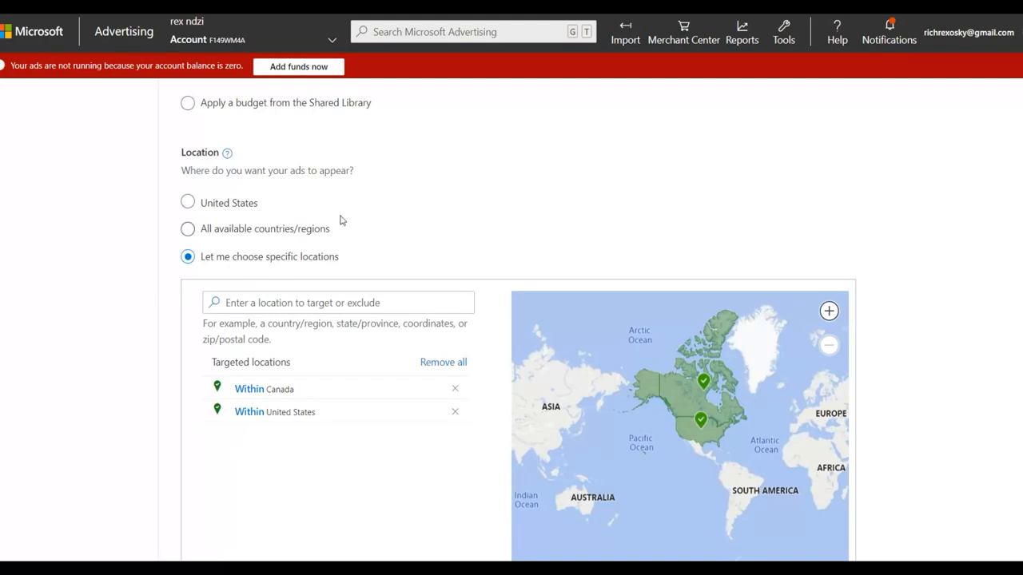
Step: Exclude people merely searching for or viewing pages about the targeted locations, and change the ad language from French to English
{"action": "scroll", "coordinate": [340, 218], "scroll_direction": "down", "scroll_amount": 6}
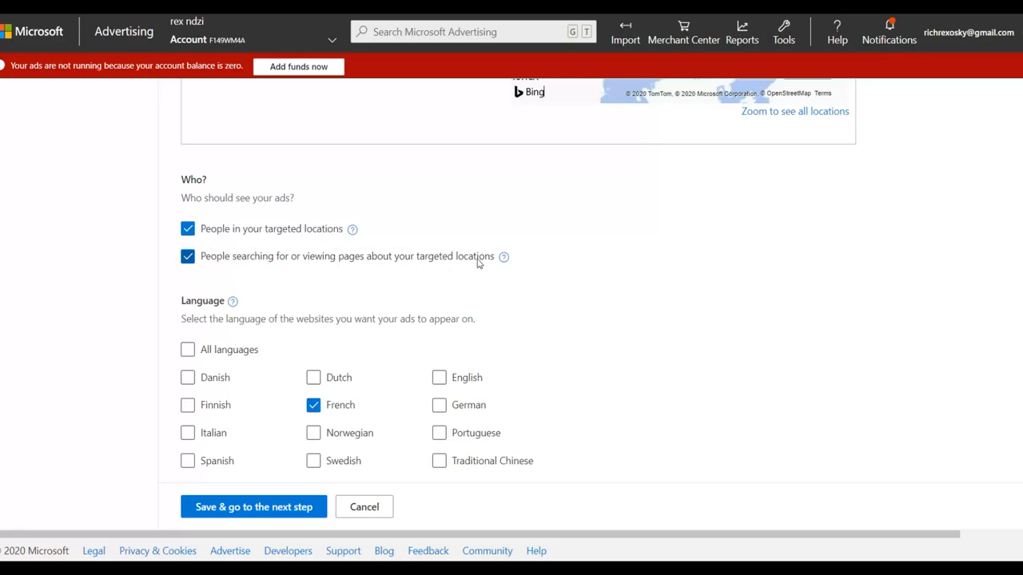
{"action": "left_click", "coordinate": [188, 260]}
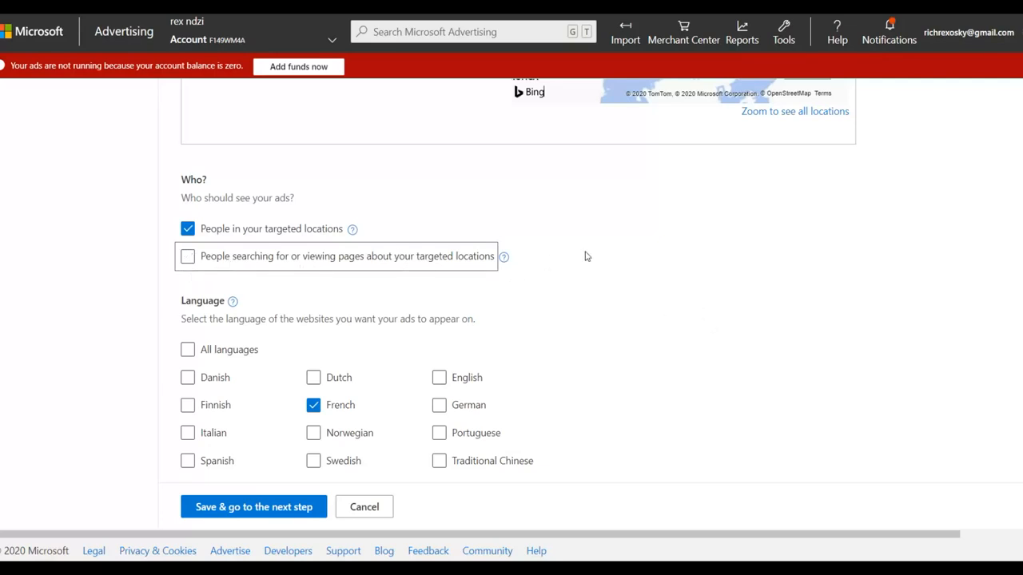
{"action": "left_click", "coordinate": [316, 408]}
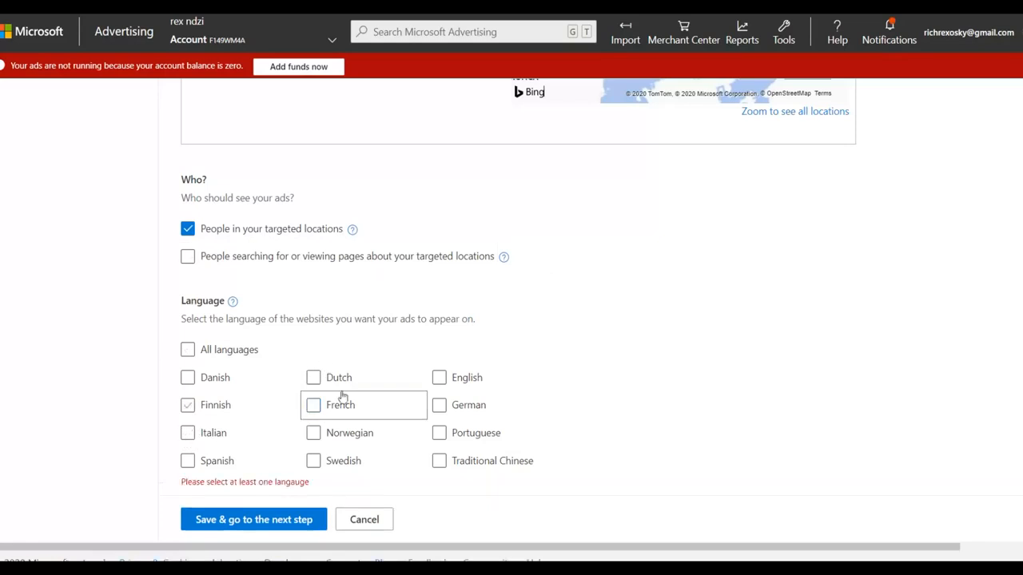
{"action": "left_click", "coordinate": [440, 378]}
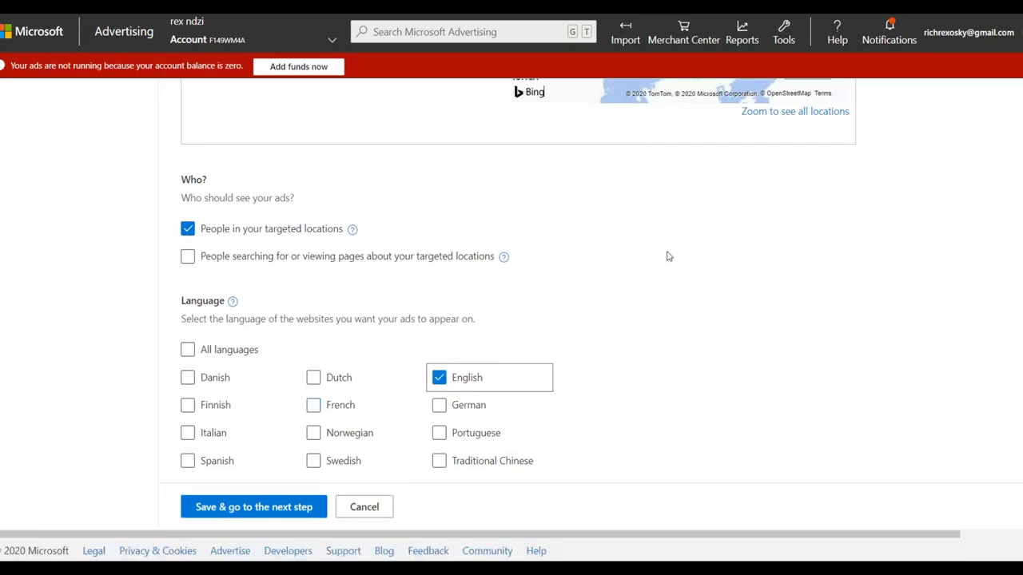
{"action": "left_click", "coordinate": [222, 508]}
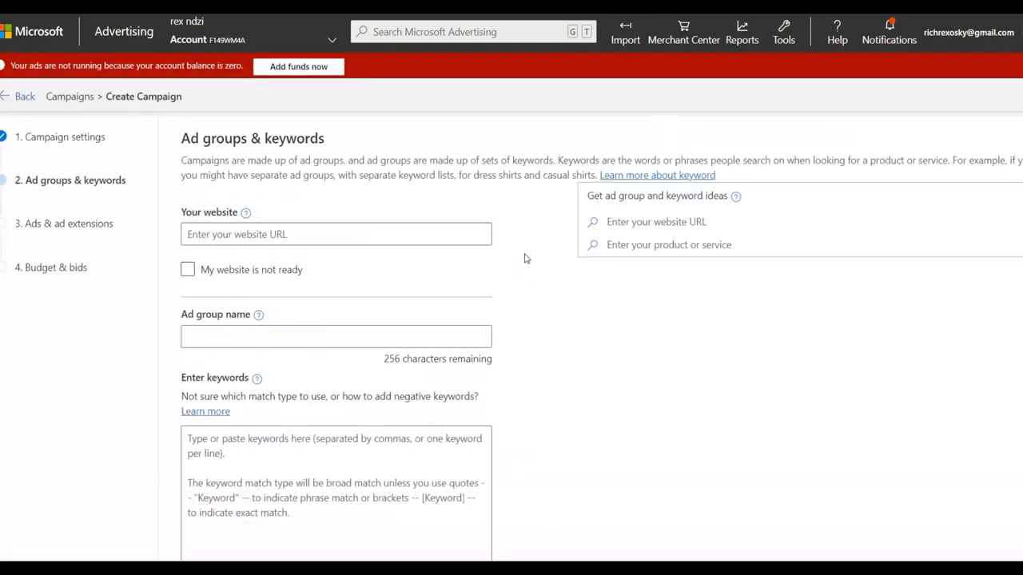
{"action": "scroll", "coordinate": [524, 256], "scroll_direction": "down", "scroll_amount": 1}
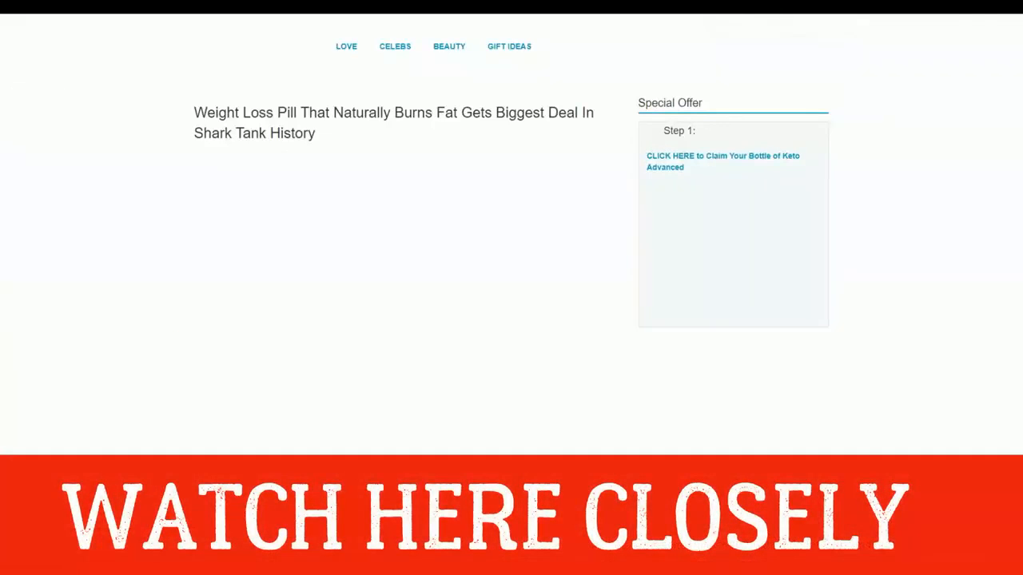
{"action": "right_click", "coordinate": [723, 17]}
{"action": "left_click", "coordinate": [737, 56]}
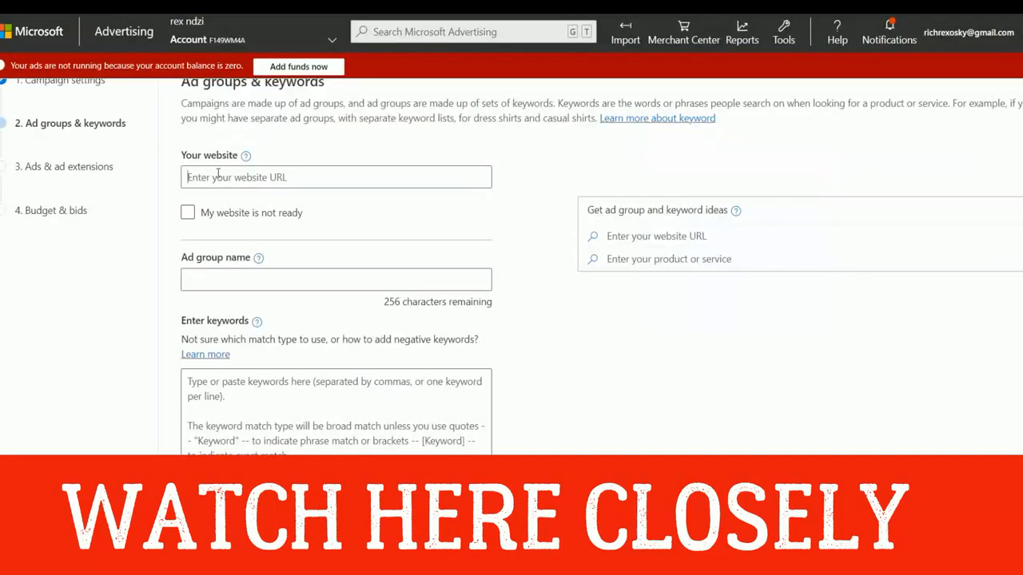
{"action": "right_click", "coordinate": [217, 173]}
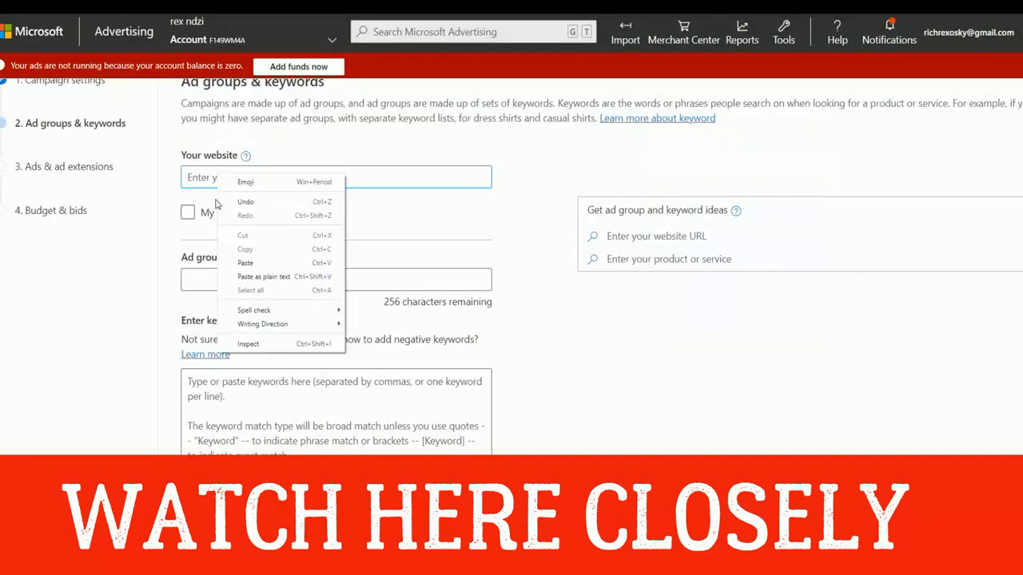
{"action": "left_click", "coordinate": [239, 260]}
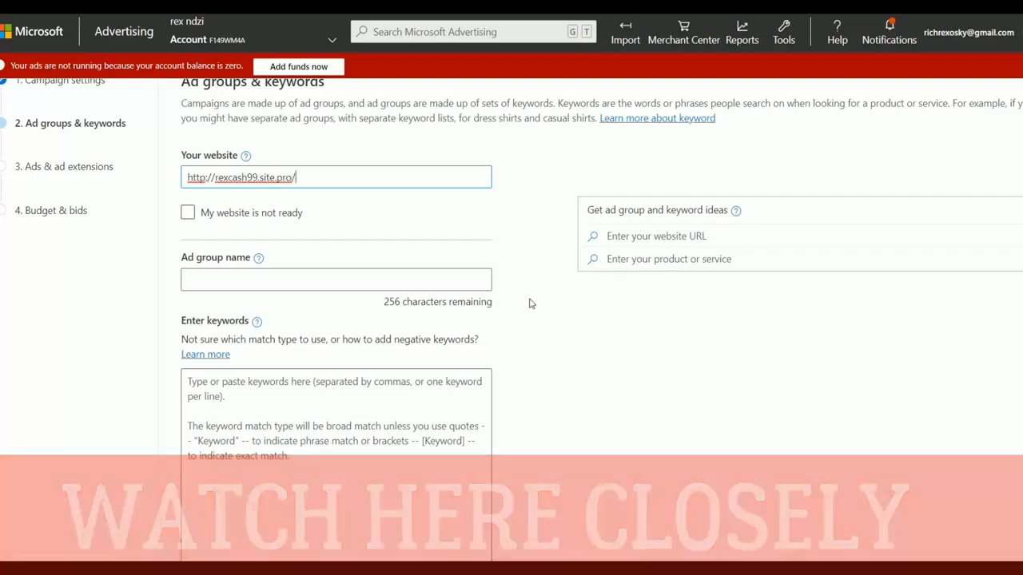
Step: Name the ad group "keto adgroup"
{"action": "scroll", "coordinate": [534, 307], "scroll_direction": "down", "scroll_amount": 2}
{"action": "left_click", "coordinate": [255, 164]}
{"action": "type", "text": "keto adg"}
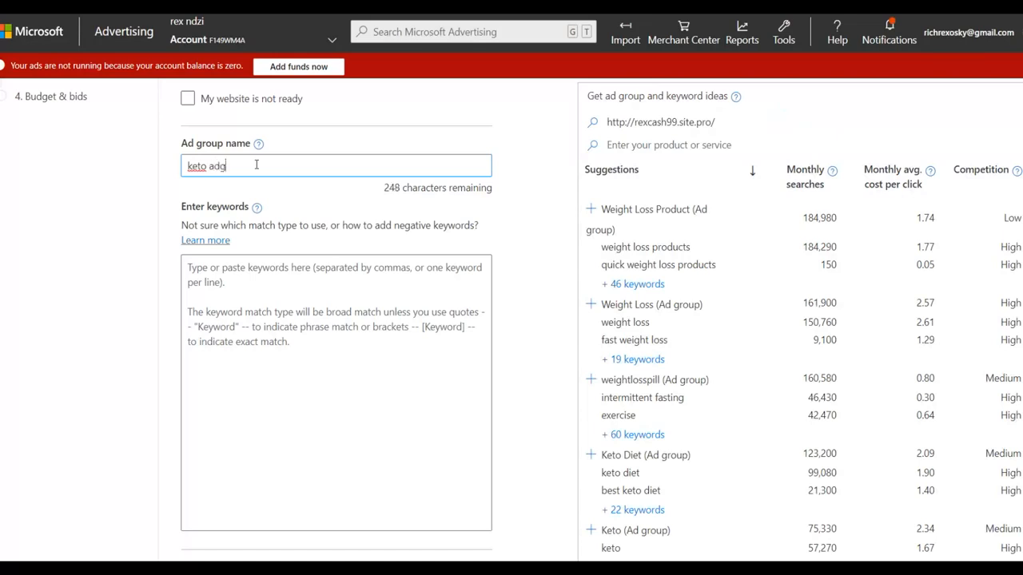
{"action": "type", "text": "roup"}
{"action": "left_click", "coordinate": [231, 278]}
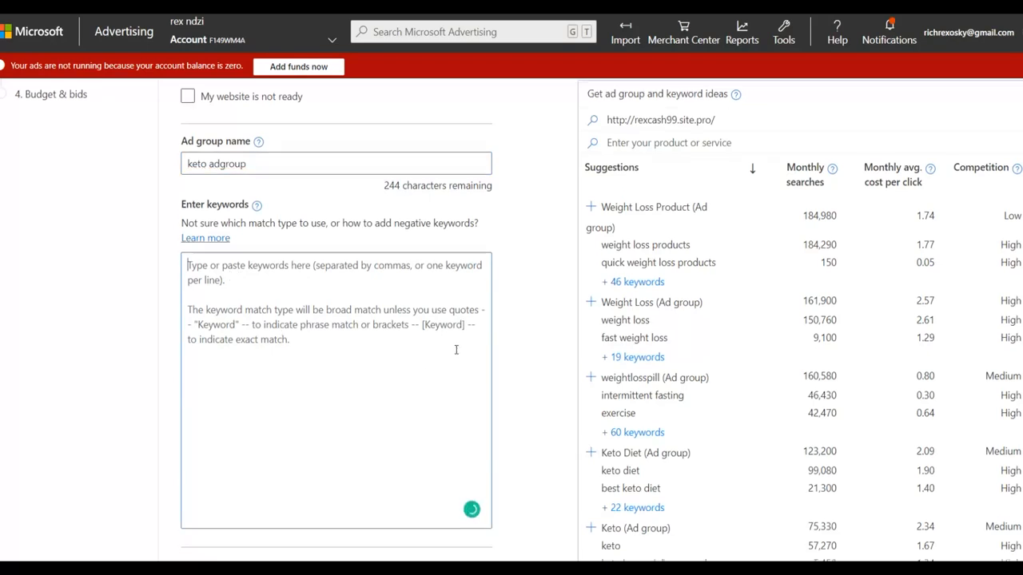
{"action": "scroll", "coordinate": [396, 159], "scroll_direction": "down", "scroll_amount": 1}
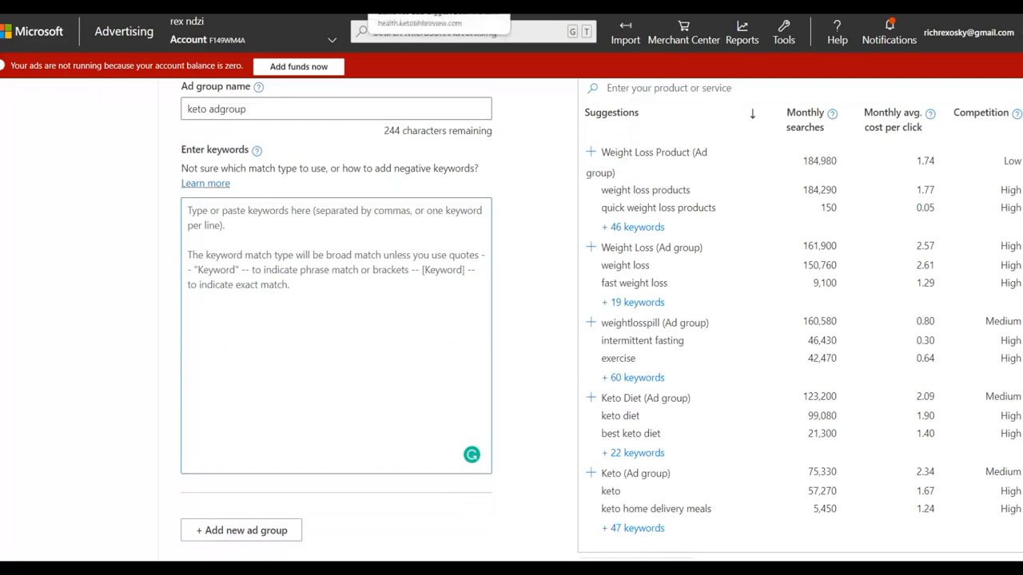
Step: Switch to the ClickBank marketplace and sort the product results by Keyword Relevance
{"action": "right_click", "coordinate": [182, 16]}
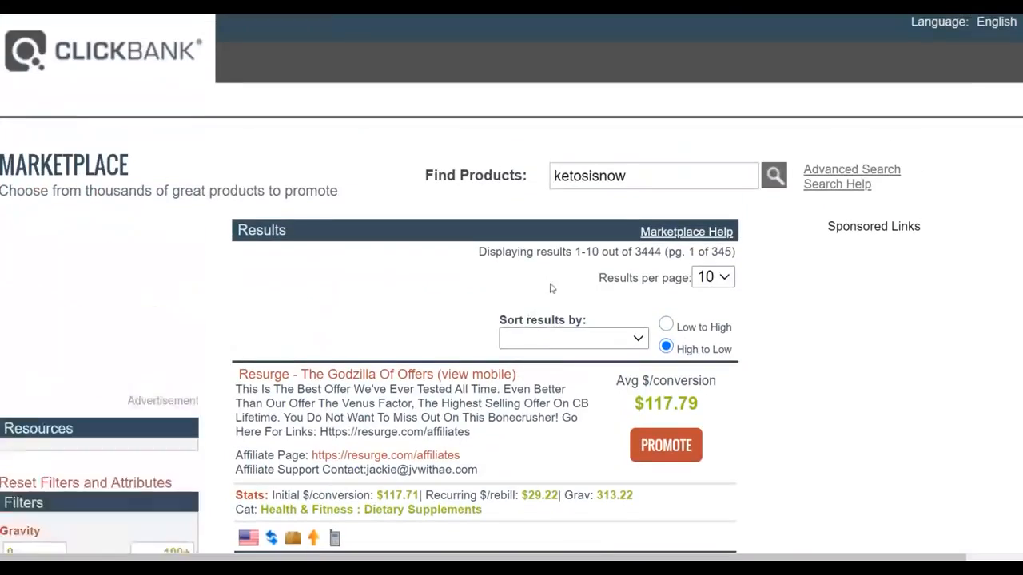
{"action": "scroll", "coordinate": [559, 279], "scroll_direction": "down", "scroll_amount": 3}
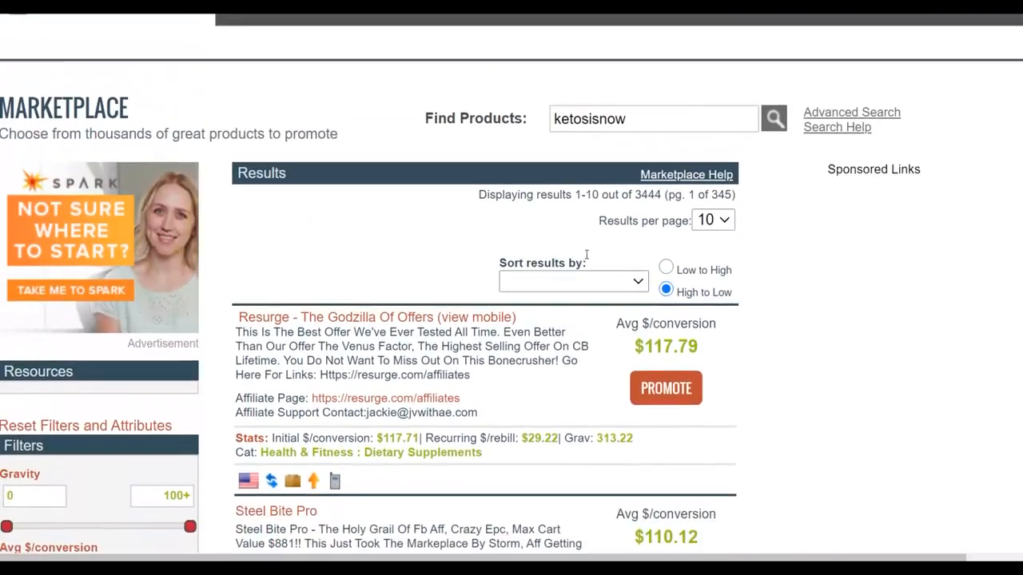
{"action": "scroll", "coordinate": [472, 292], "scroll_direction": "down", "scroll_amount": 4}
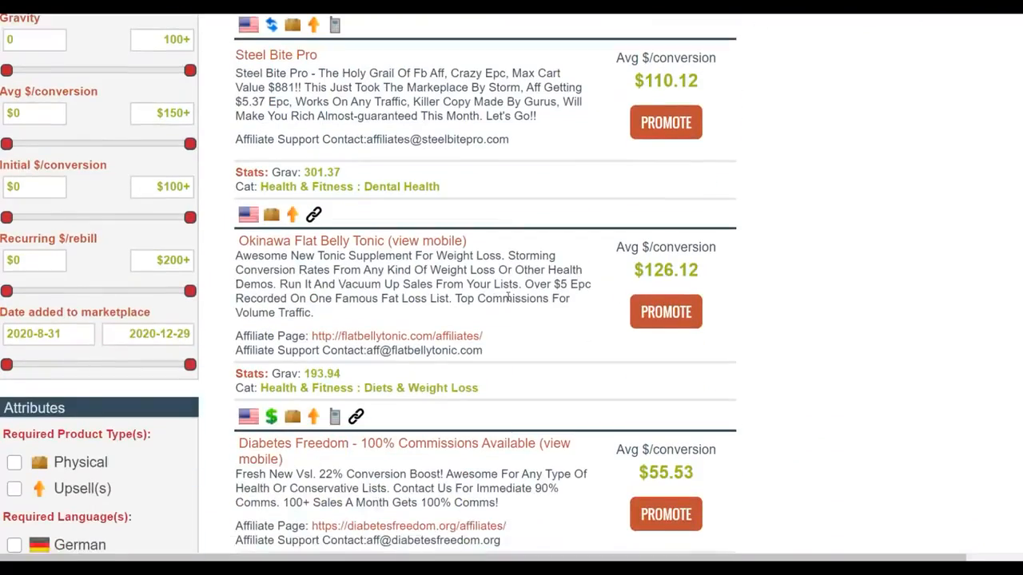
{"action": "scroll", "coordinate": [507, 297], "scroll_direction": "down", "scroll_amount": 7}
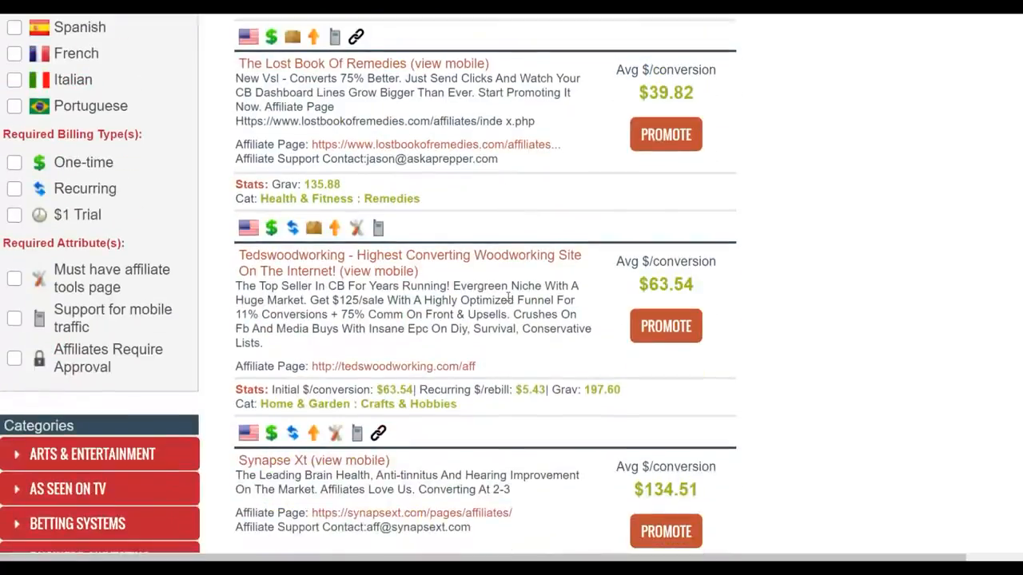
{"action": "scroll", "coordinate": [508, 297], "scroll_direction": "down", "scroll_amount": 7}
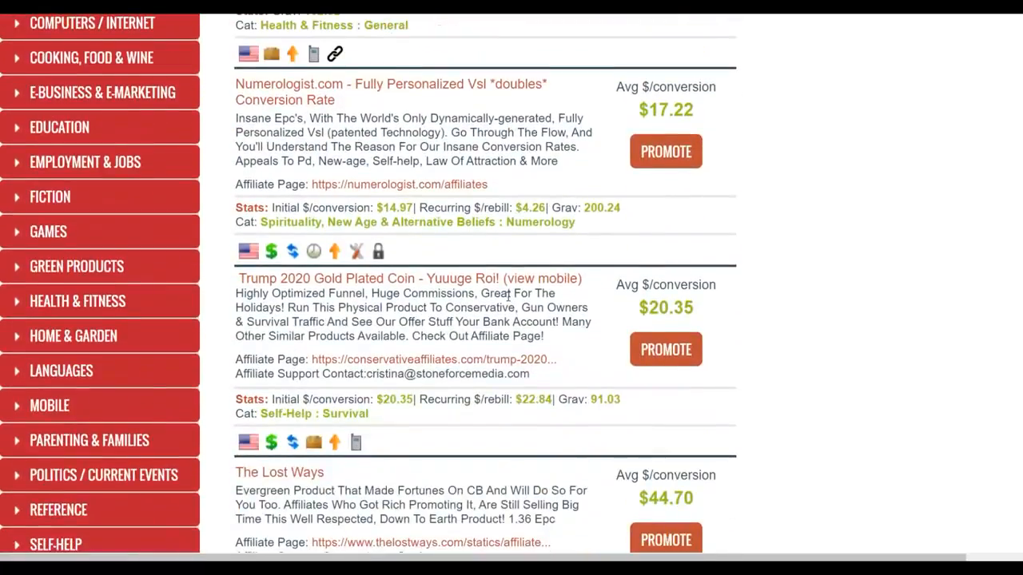
{"action": "scroll", "coordinate": [508, 298], "scroll_direction": "up", "scroll_amount": 4}
{"action": "scroll", "coordinate": [508, 297], "scroll_direction": "up", "scroll_amount": 15}
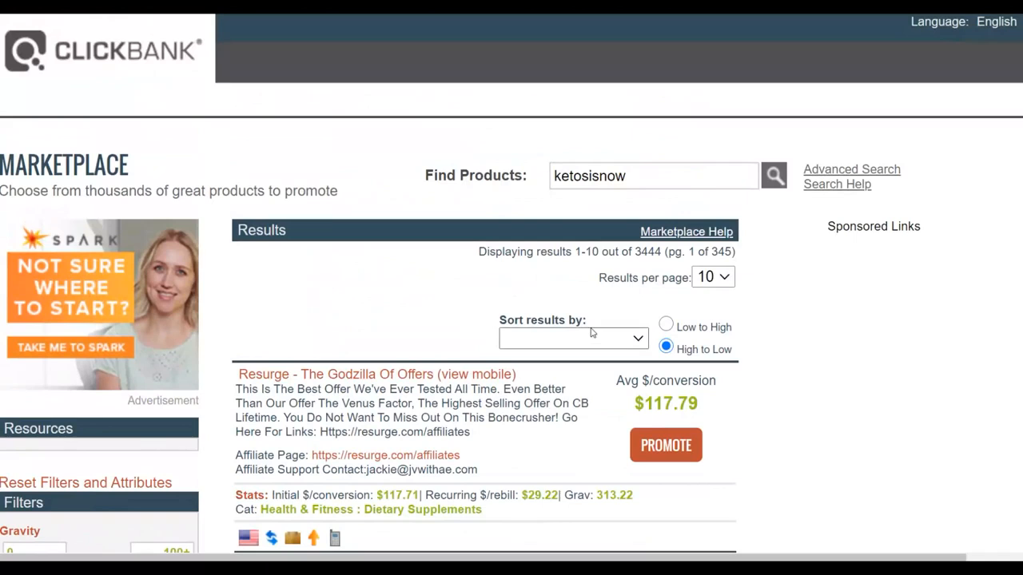
{"action": "left_click", "coordinate": [635, 338]}
{"action": "left_click", "coordinate": [543, 449]}
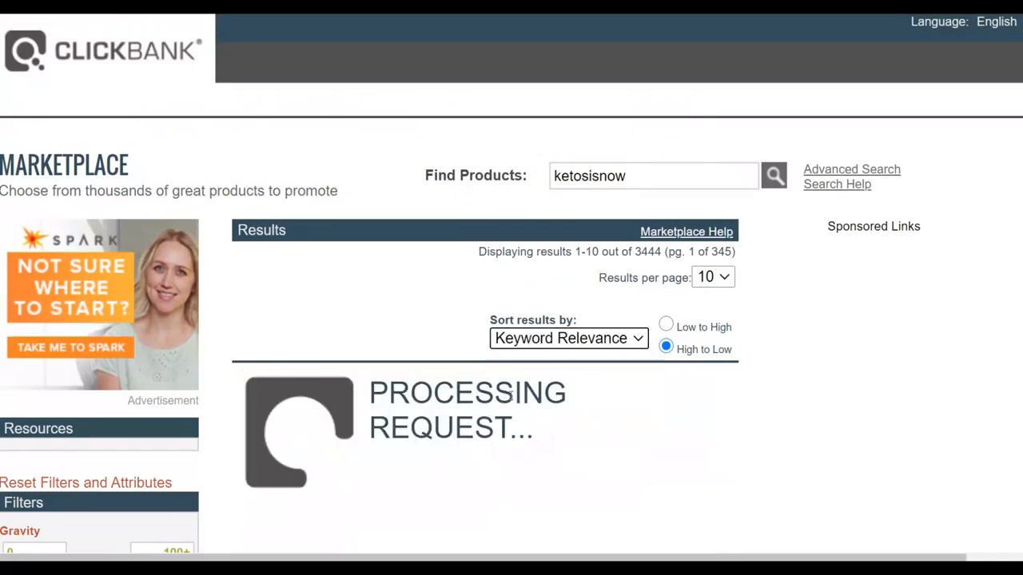
{"action": "scroll", "coordinate": [481, 377], "scroll_direction": "down", "scroll_amount": 2}
{"action": "scroll", "coordinate": [589, 151], "scroll_direction": "up", "scroll_amount": 2}
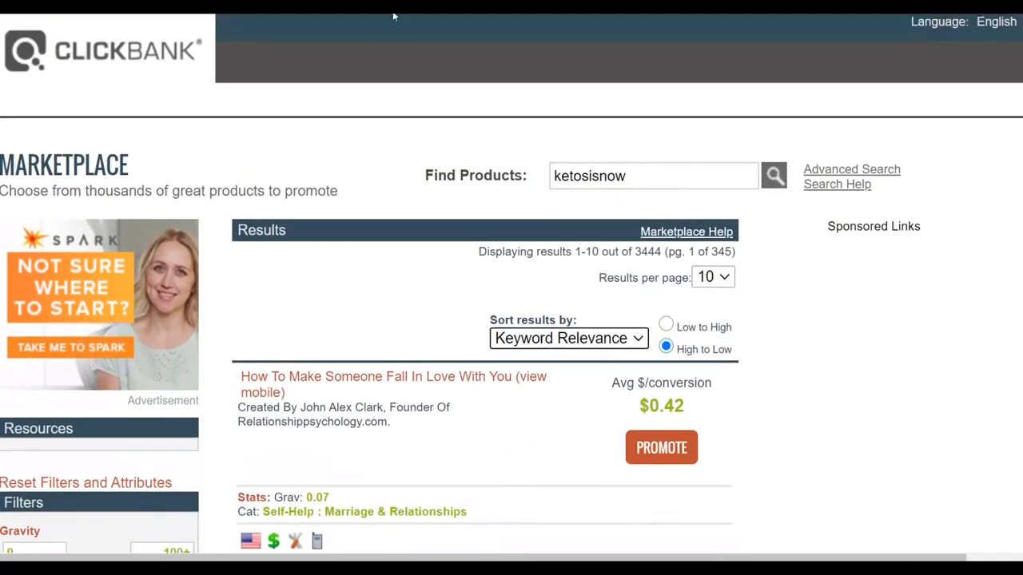
Step: Search the marketplace for "custom keto" and open the affiliate resources page of the Custom Keto Diet offer
{"action": "left_click_drag", "start_coordinate": [660, 170], "coordinate": [448, 171]}
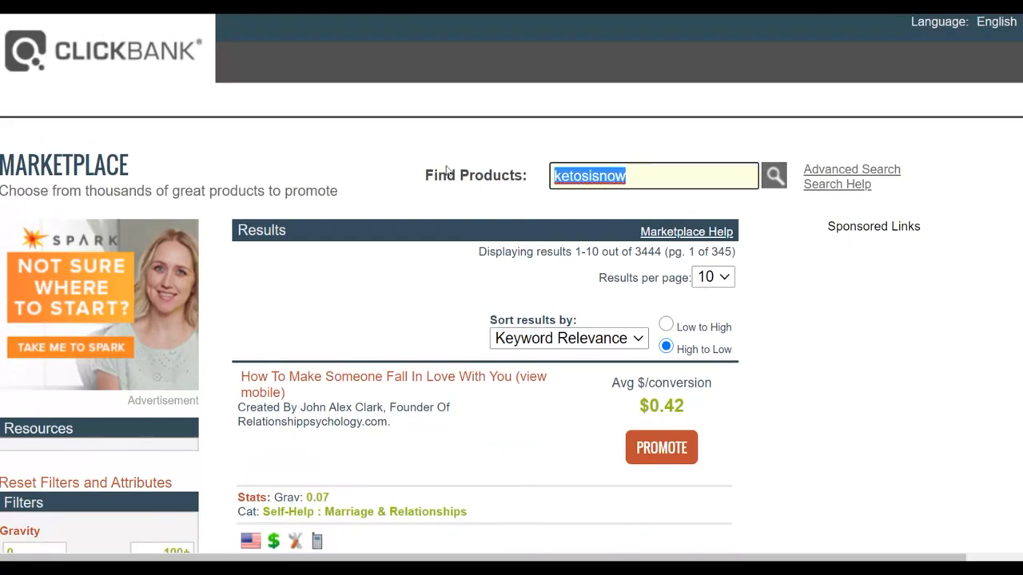
{"action": "type", "text": "custom keto"}
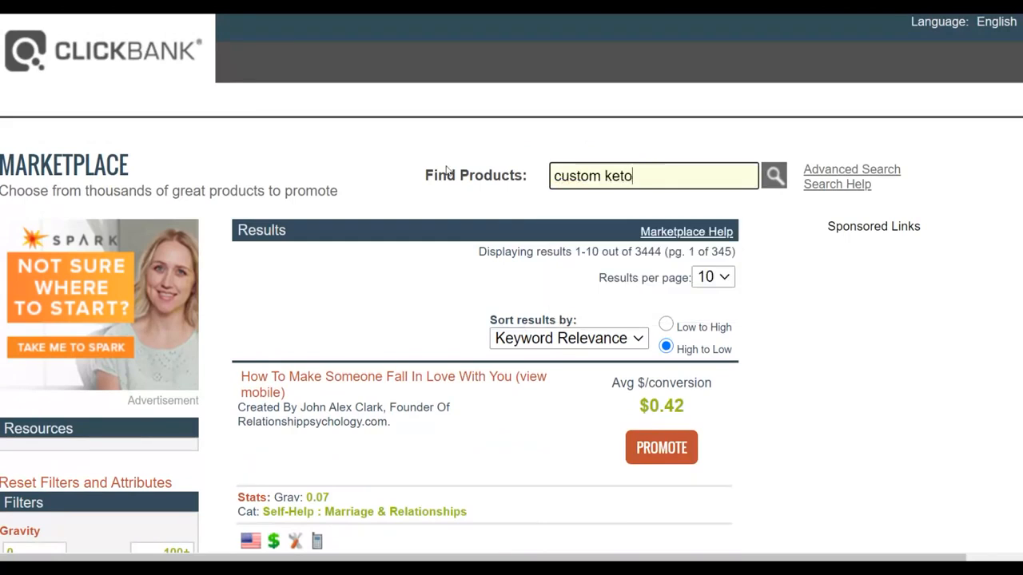
{"action": "key", "text": "Return"}
{"action": "scroll", "coordinate": [268, 161], "scroll_direction": "down", "scroll_amount": 3}
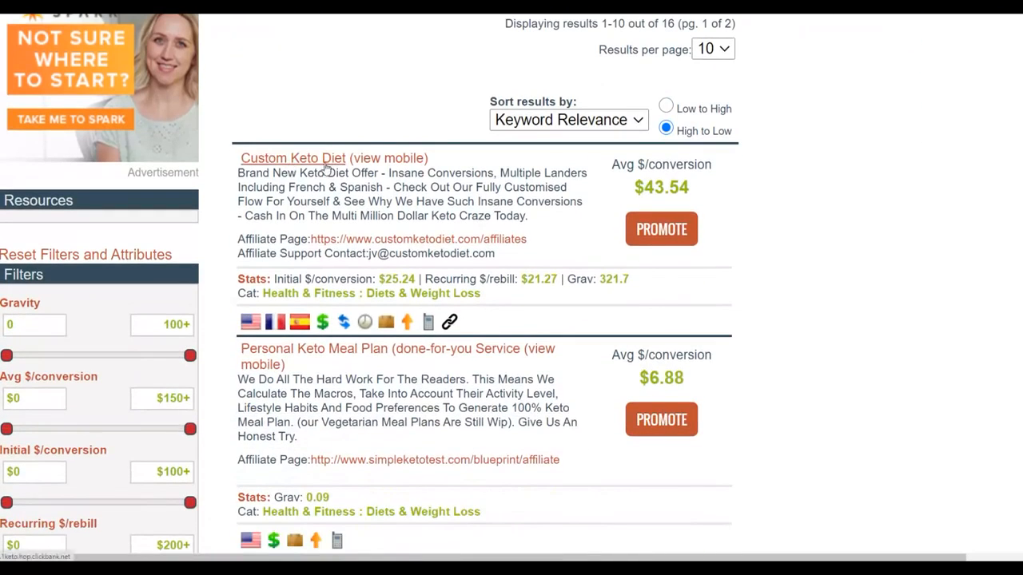
{"action": "scroll", "coordinate": [401, 227], "scroll_direction": "down", "scroll_amount": 2}
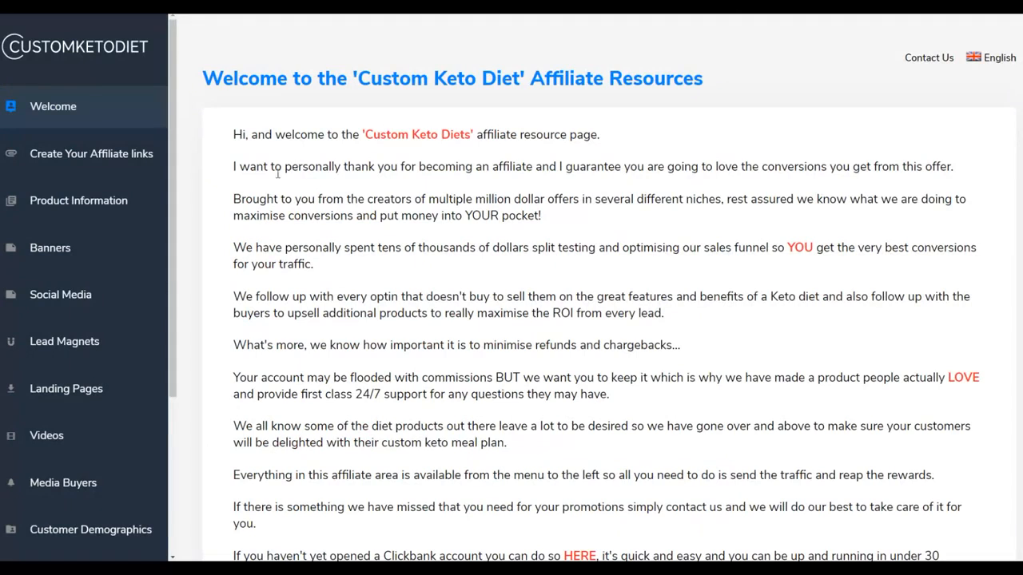
Step: Open the Keywords section of the Custom Keto Diet affiliate resources and copy the keyword file's download link
{"action": "scroll", "coordinate": [79, 216], "scroll_direction": "down", "scroll_amount": 3}
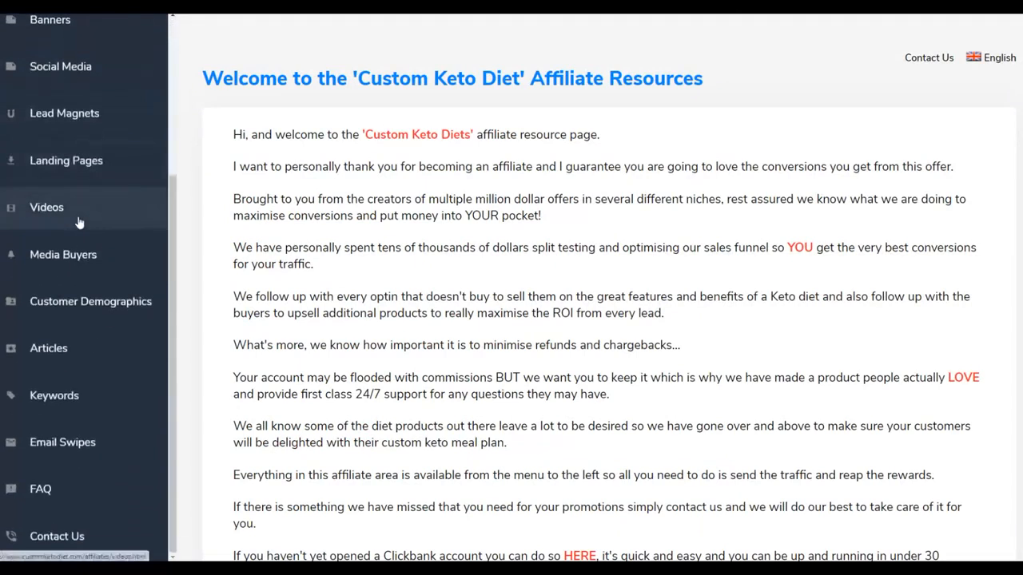
{"action": "scroll", "coordinate": [80, 295], "scroll_direction": "down", "scroll_amount": 1}
{"action": "left_click", "coordinate": [75, 395]}
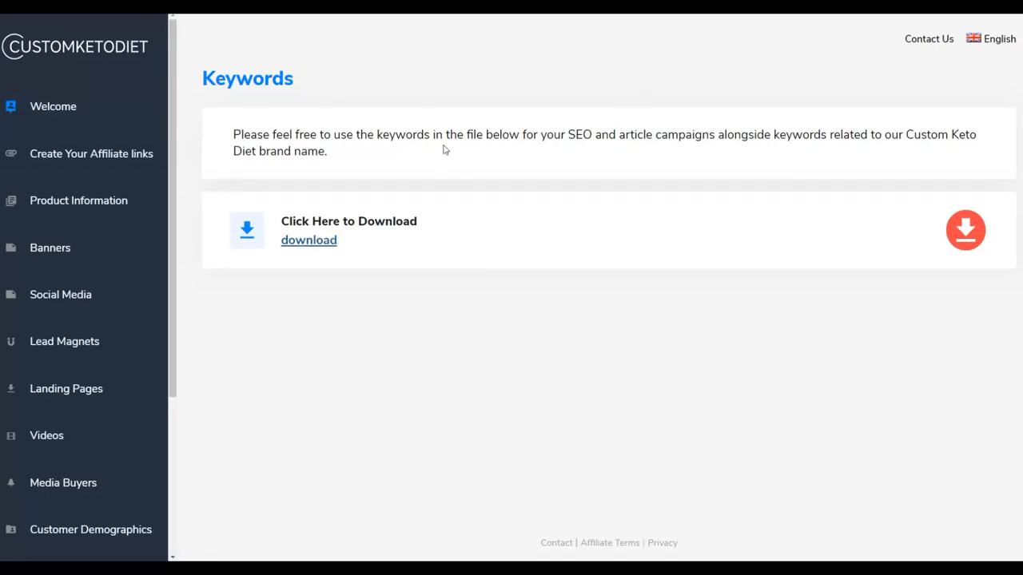
{"action": "right_click", "coordinate": [304, 244]}
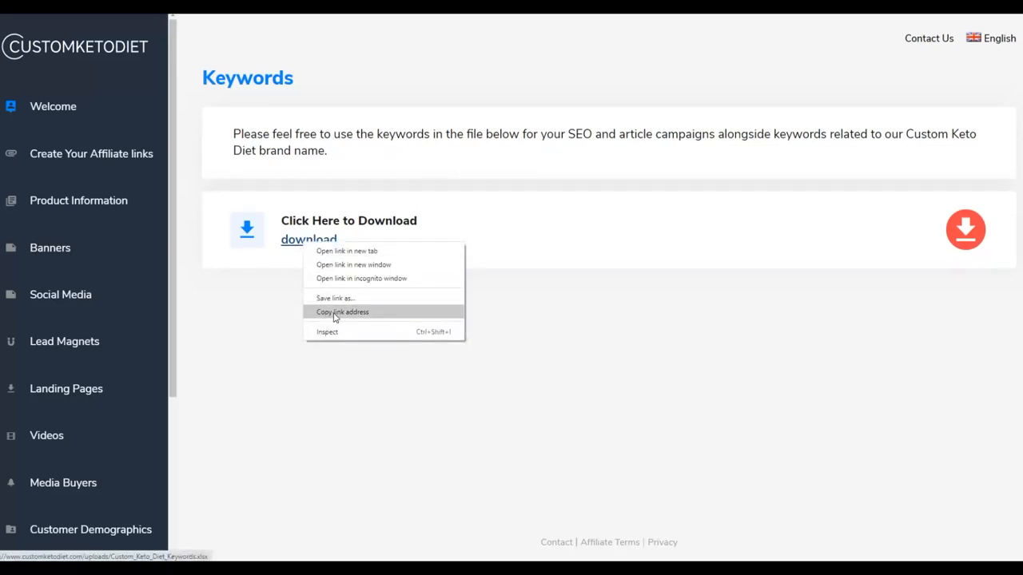
{"action": "left_click", "coordinate": [335, 312]}
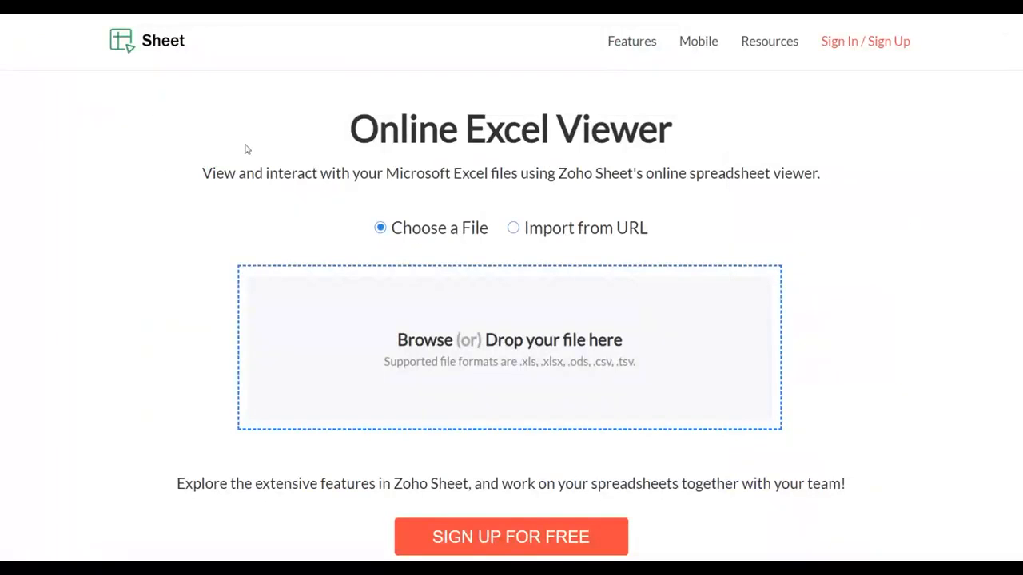
Step: Open Zoho Sheet's Online Excel Viewer and load the keyword file from its copied URL
{"action": "scroll", "coordinate": [472, 151], "scroll_direction": "down", "scroll_amount": 2}
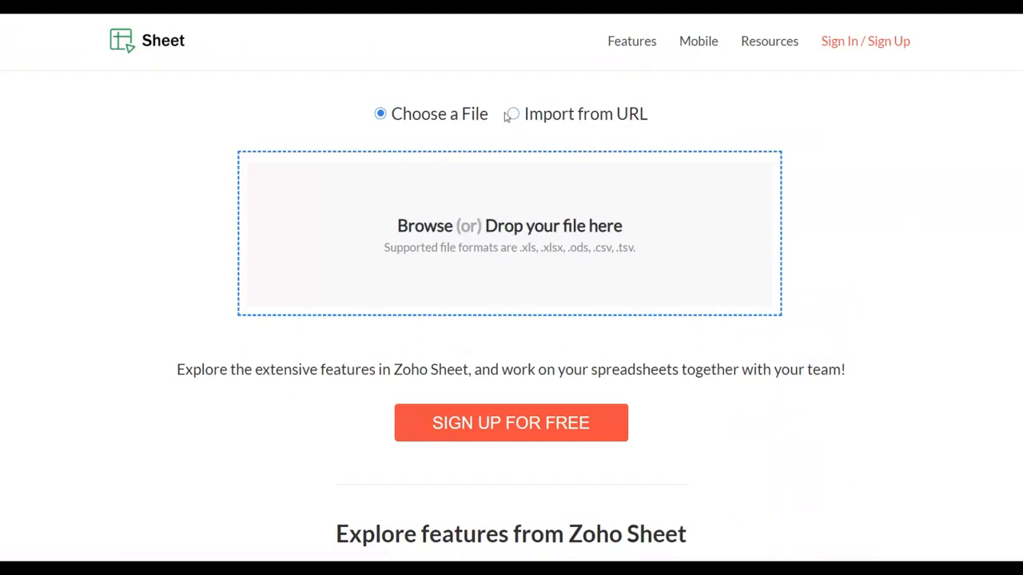
{"action": "left_click", "coordinate": [514, 116]}
{"action": "right_click", "coordinate": [335, 190]}
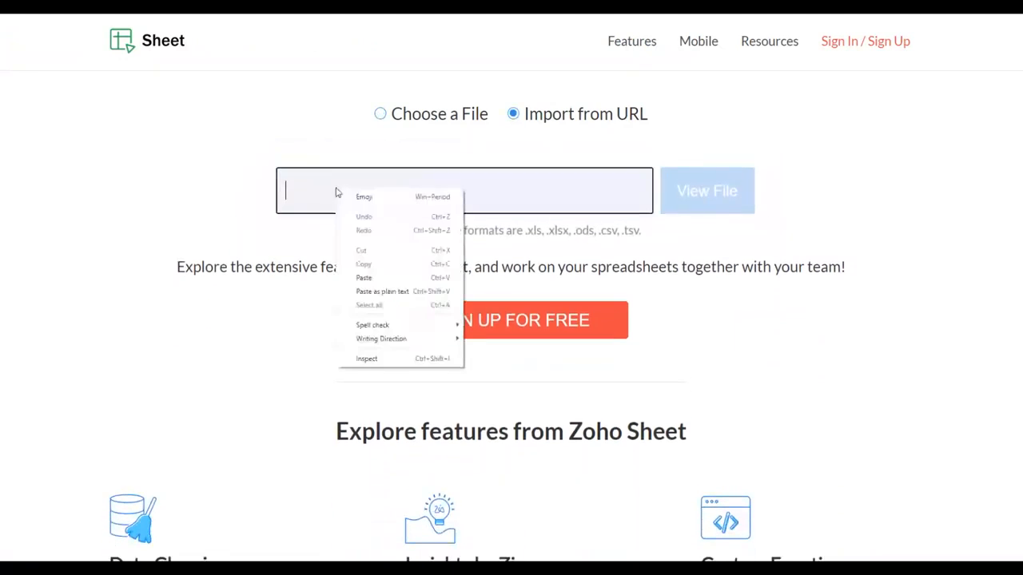
{"action": "left_click", "coordinate": [361, 274]}
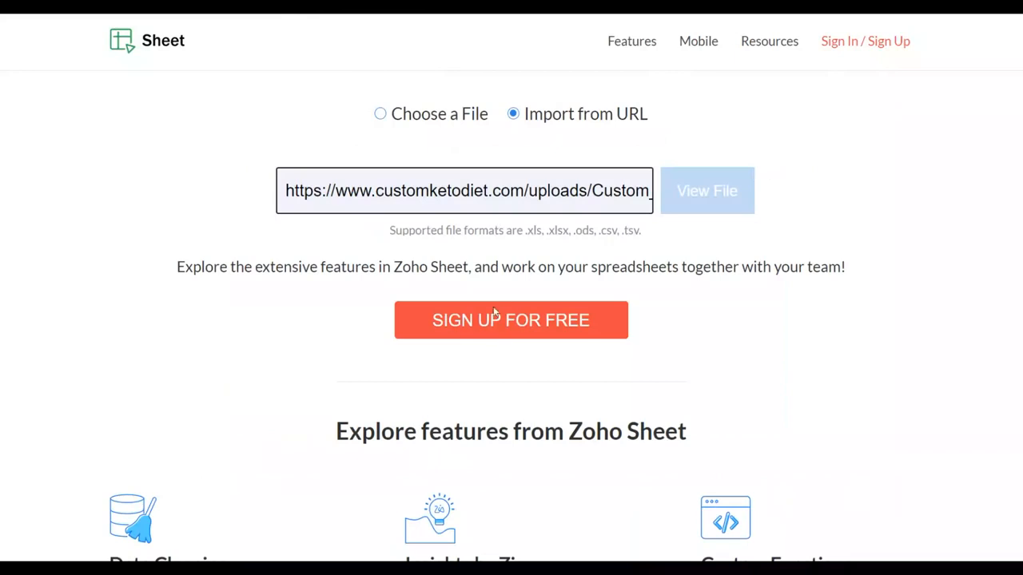
{"action": "left_click", "coordinate": [704, 195]}
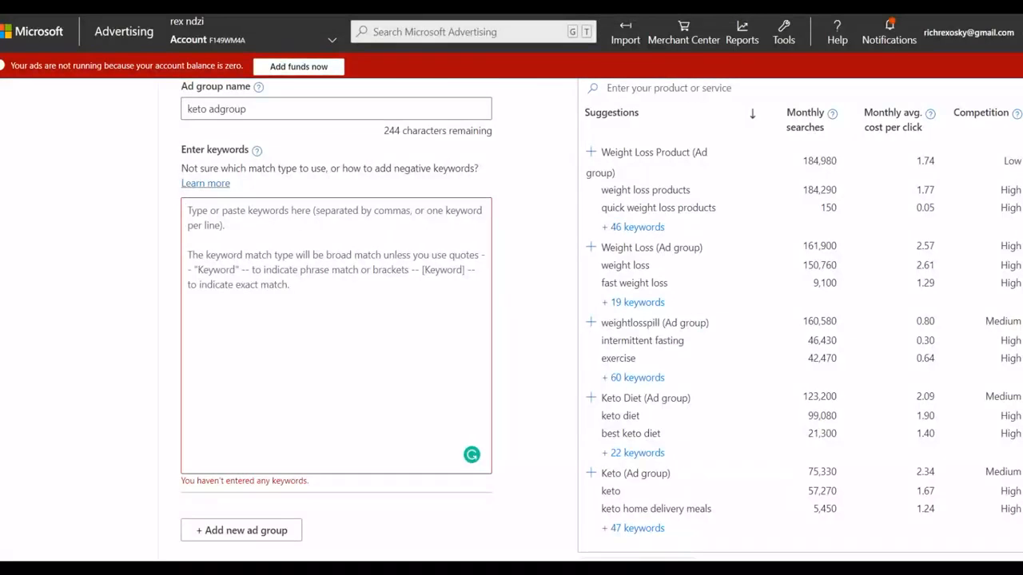
Step: Back in Microsoft Advertising, enter "keto weightloss" and "lose weight fast keto" as keywords for the ad group, one per line
{"action": "left_click", "coordinate": [335, 211]}
{"action": "type", "text": "keto weightlos"}
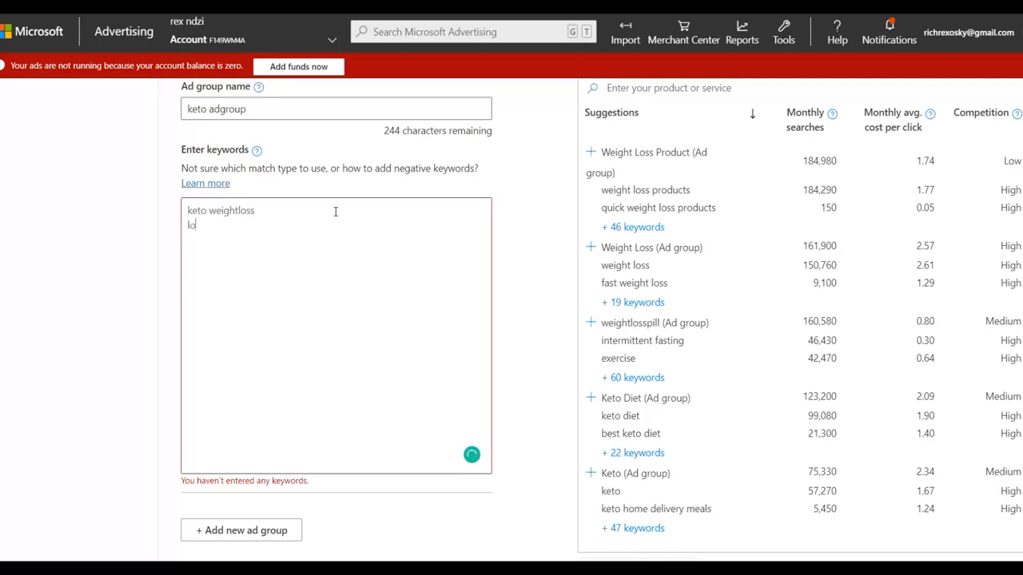
{"action": "type", "text": "se weight"}
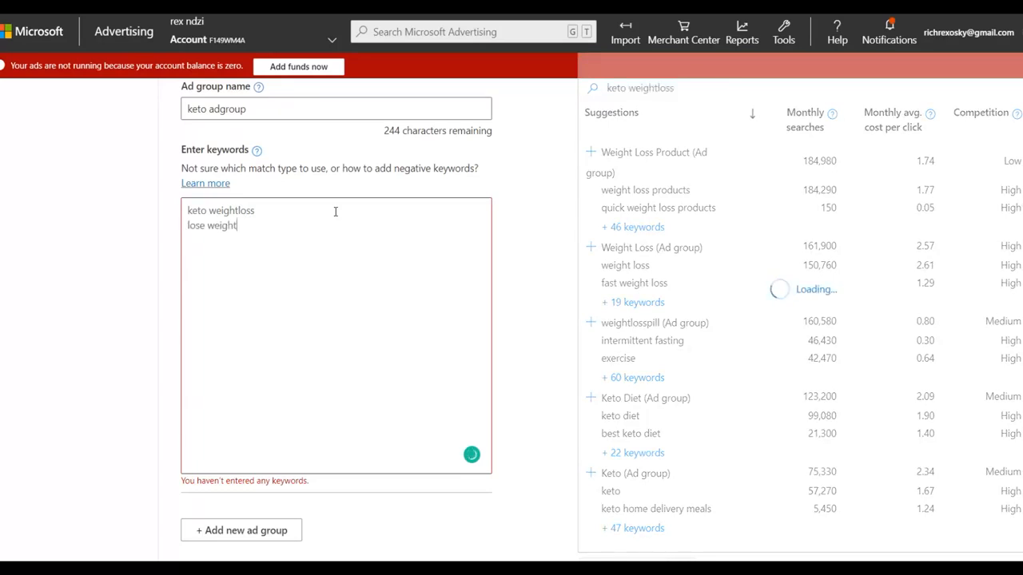
{"action": "type", "text": " fast  ke"}
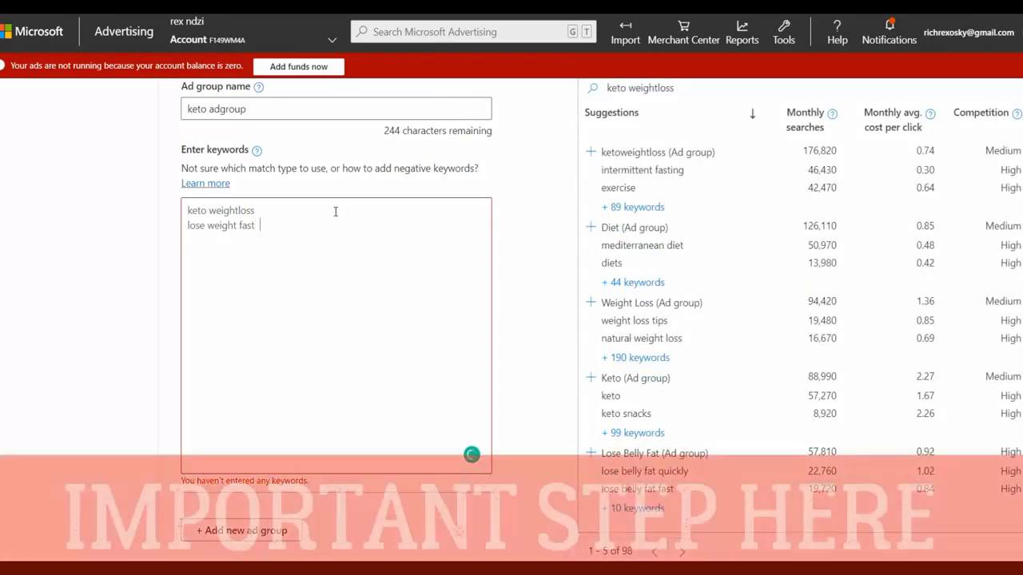
{"action": "type", "text": "to"}
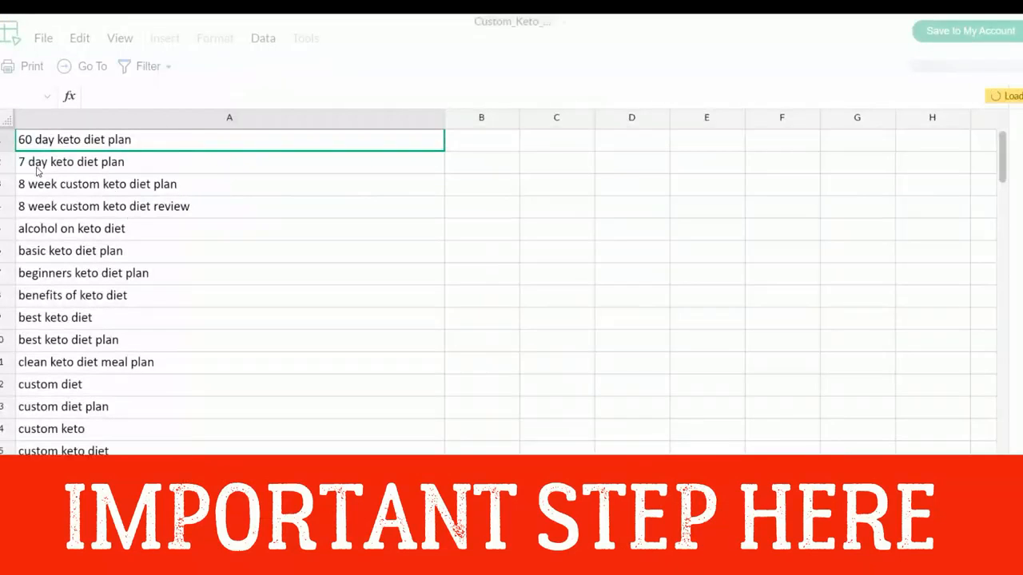
Step: Copy the keywords from "keto diet menu for beginners" through "keto pure diet" in the Custom_Keto_Diet_Keywords sheet
{"action": "scroll", "coordinate": [36, 168], "scroll_direction": "down", "scroll_amount": 9}
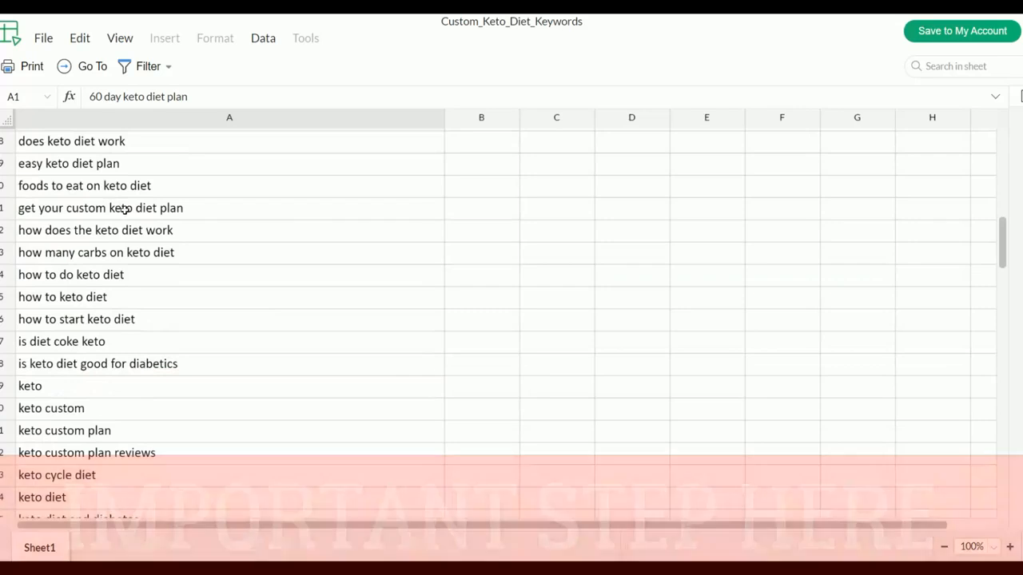
{"action": "scroll", "coordinate": [134, 237], "scroll_direction": "down", "scroll_amount": 8}
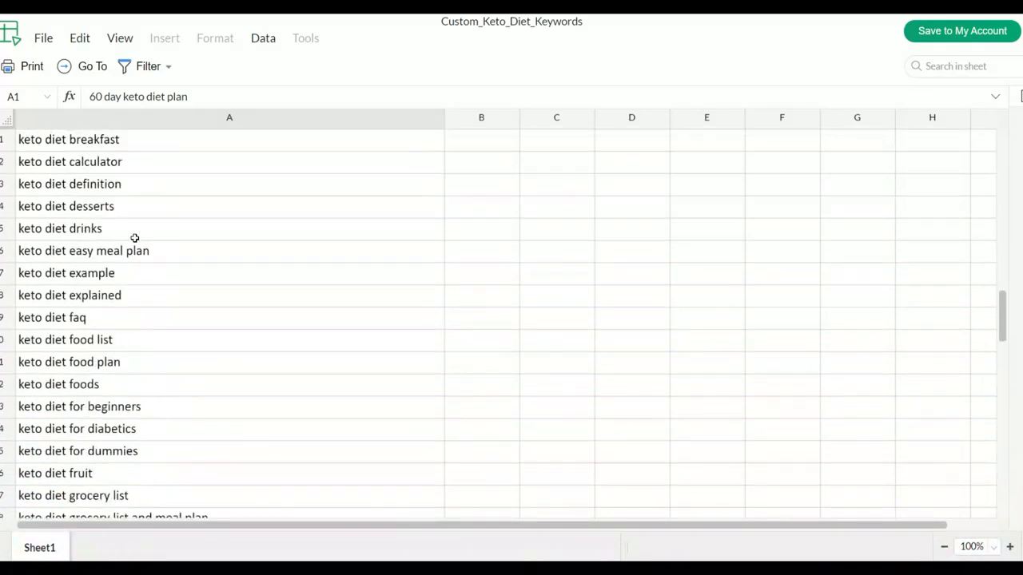
{"action": "scroll", "coordinate": [134, 237], "scroll_direction": "down", "scroll_amount": 10}
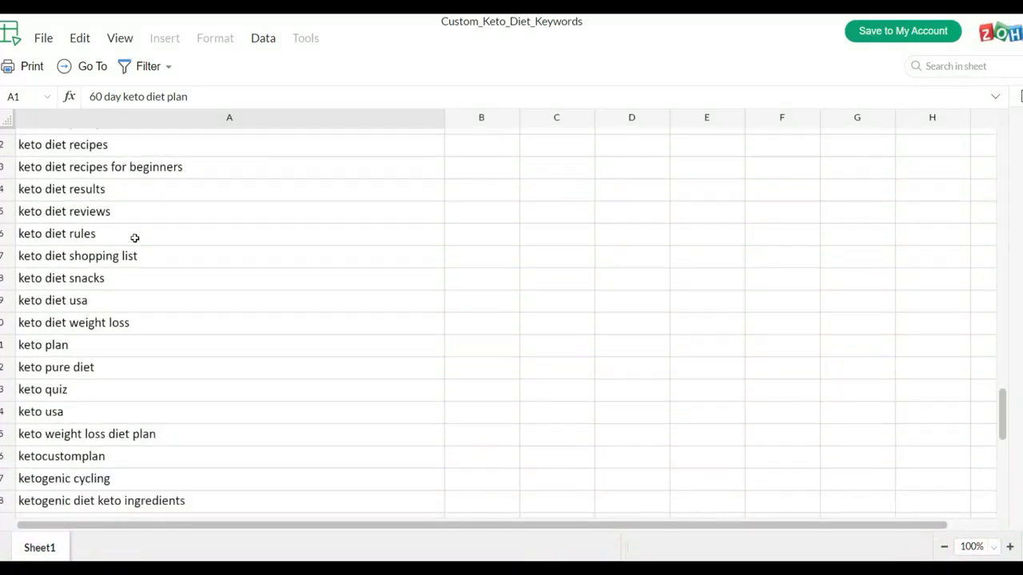
{"action": "scroll", "coordinate": [134, 237], "scroll_direction": "down", "scroll_amount": 7}
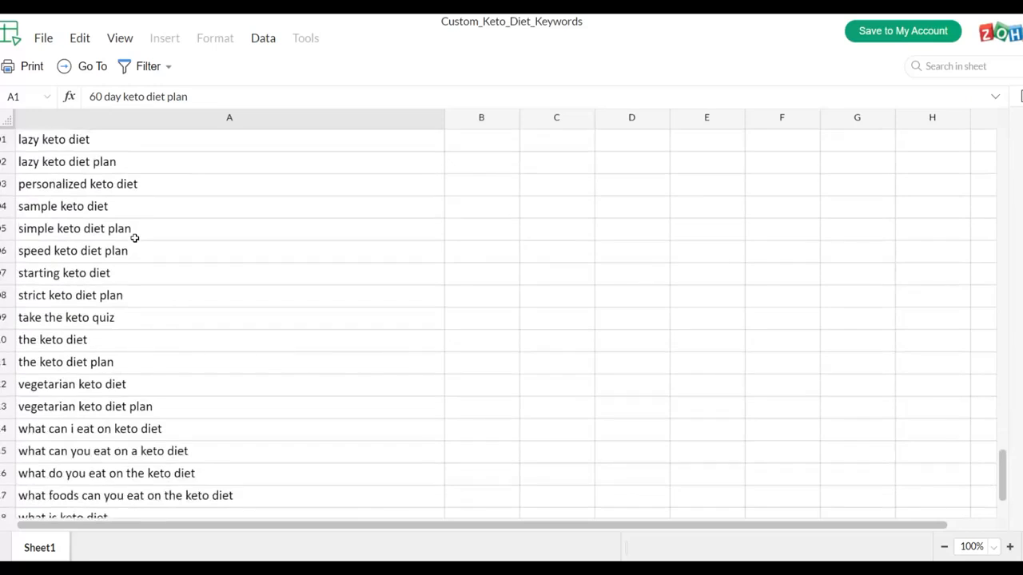
{"action": "scroll", "coordinate": [134, 237], "scroll_direction": "down", "scroll_amount": 10}
{"action": "scroll", "coordinate": [135, 237], "scroll_direction": "up", "scroll_amount": 7}
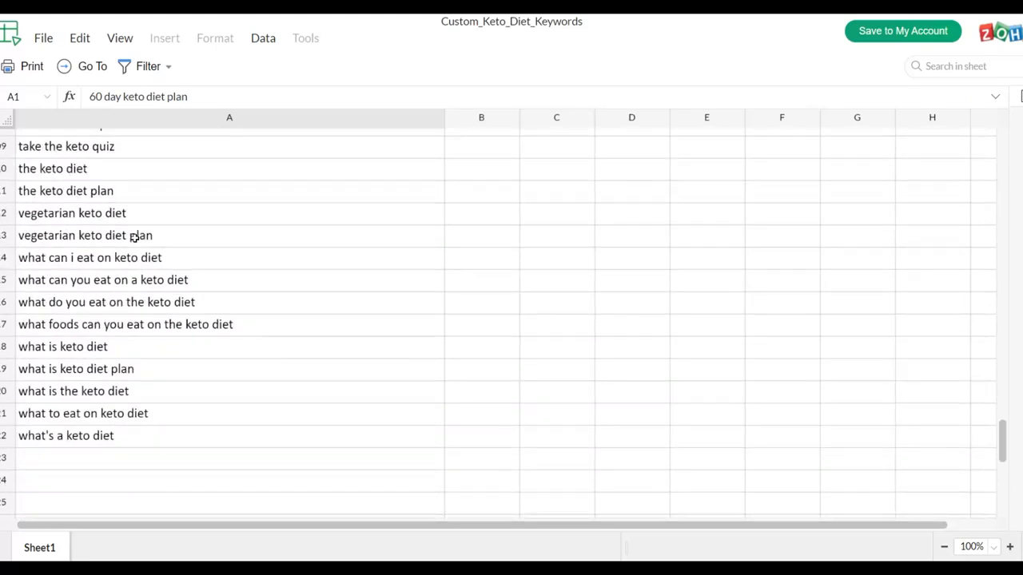
{"action": "scroll", "coordinate": [134, 238], "scroll_direction": "up", "scroll_amount": 7}
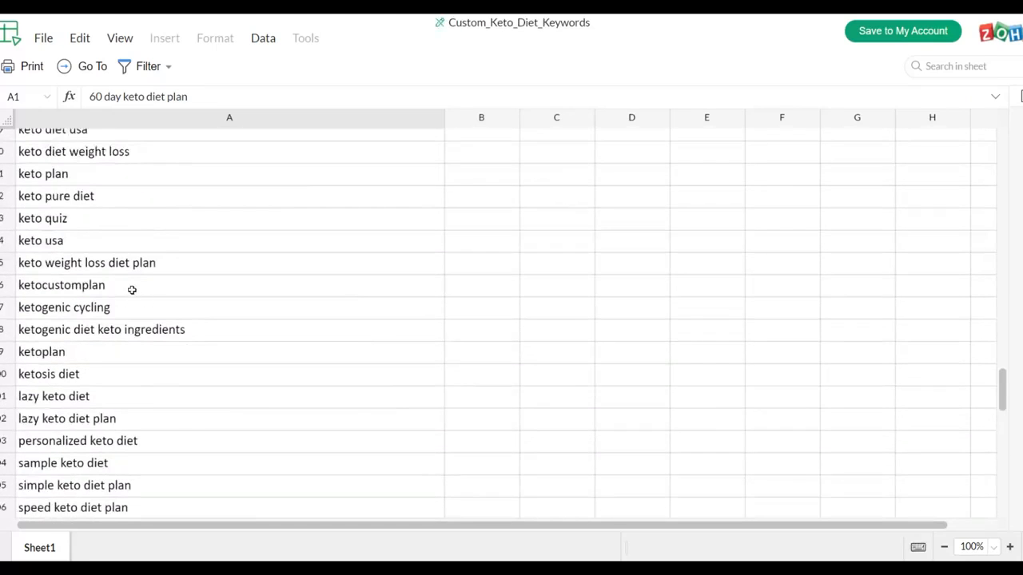
{"action": "left_click_drag", "start_coordinate": [138, 203], "coordinate": [56, 132]}
{"action": "left_click_drag", "start_coordinate": [32, 88], "coordinate": [50, 158]}
{"action": "right_click", "coordinate": [80, 169]}
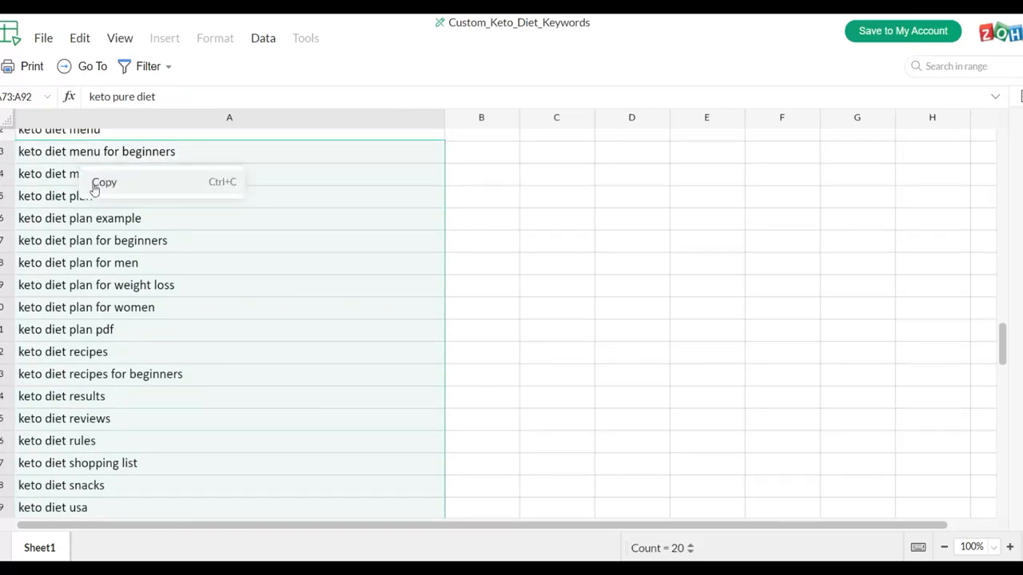
{"action": "left_click", "coordinate": [127, 184]}
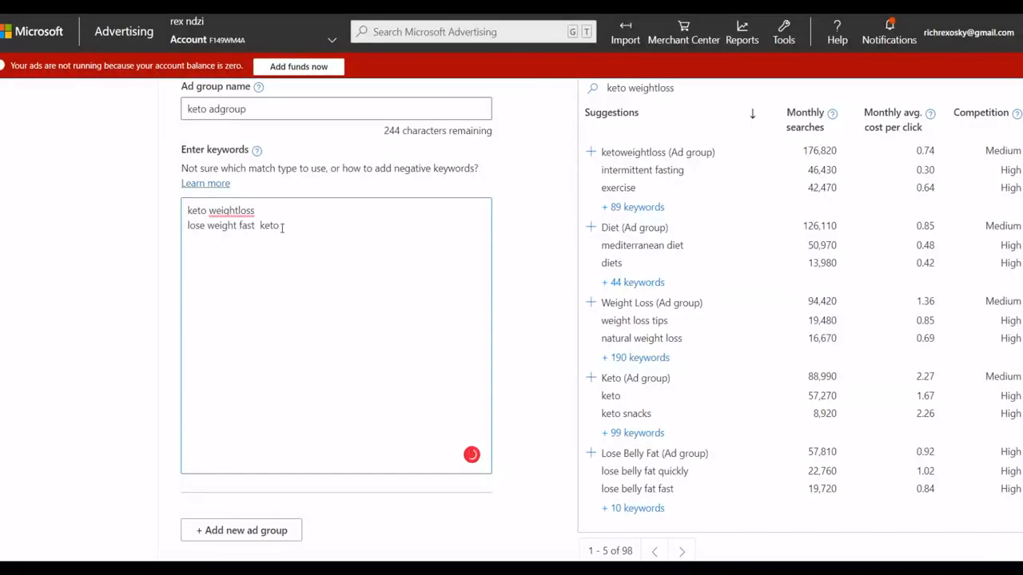
Step: Back in Microsoft Advertising, paste the copied keywords below the existing ones in keto adgroup and save to continue to ads and extensions
{"action": "key", "text": "ctrl+v"}
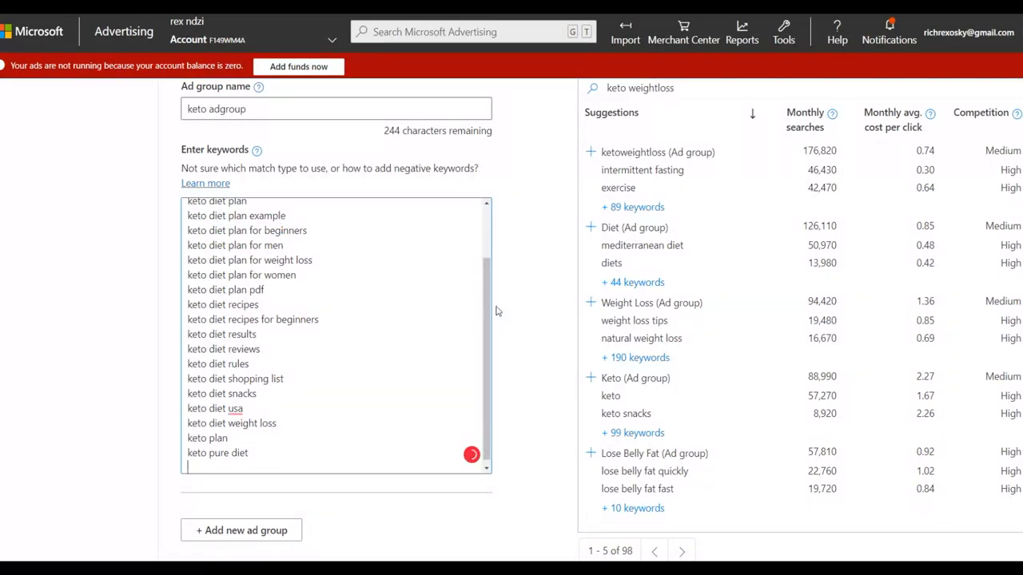
{"action": "scroll", "coordinate": [489, 304], "scroll_direction": "up", "scroll_amount": 2}
{"action": "scroll", "coordinate": [522, 258], "scroll_direction": "down", "scroll_amount": 3}
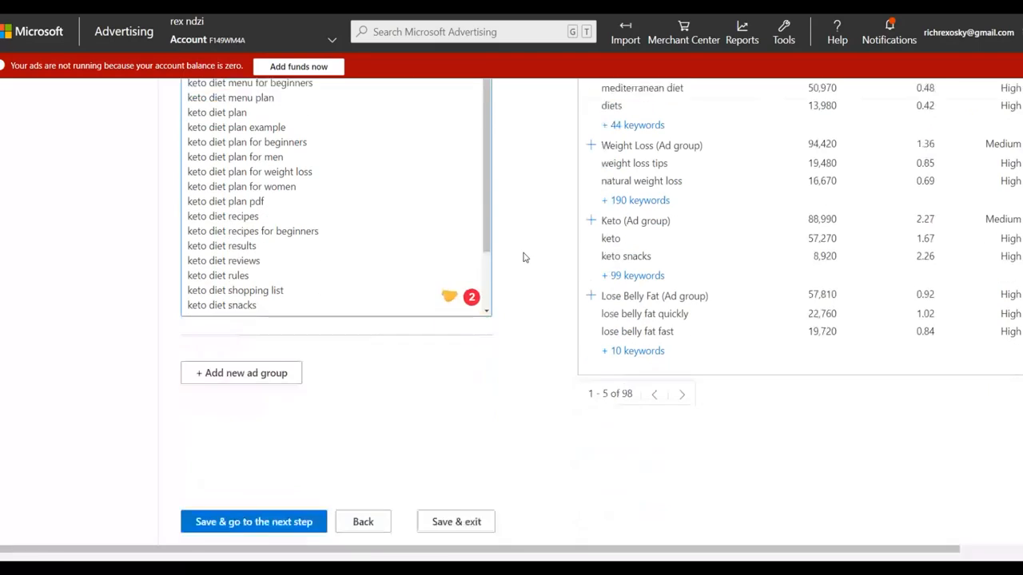
{"action": "left_click", "coordinate": [248, 505]}
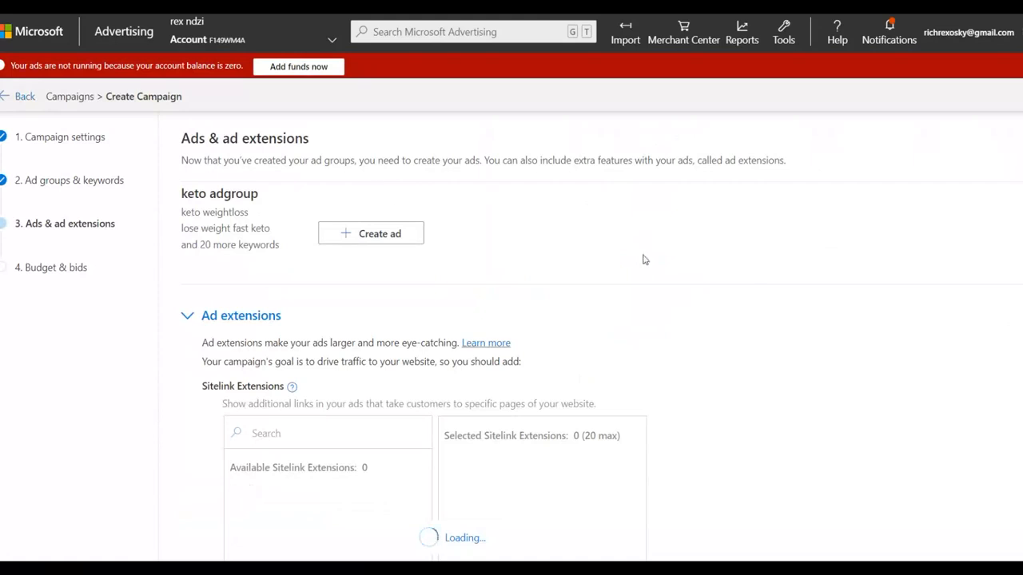
Step: Start creating a responsive search ad for keto adgroup
{"action": "scroll", "coordinate": [497, 245], "scroll_direction": "down", "scroll_amount": 2}
{"action": "scroll", "coordinate": [495, 244], "scroll_direction": "up", "scroll_amount": 1}
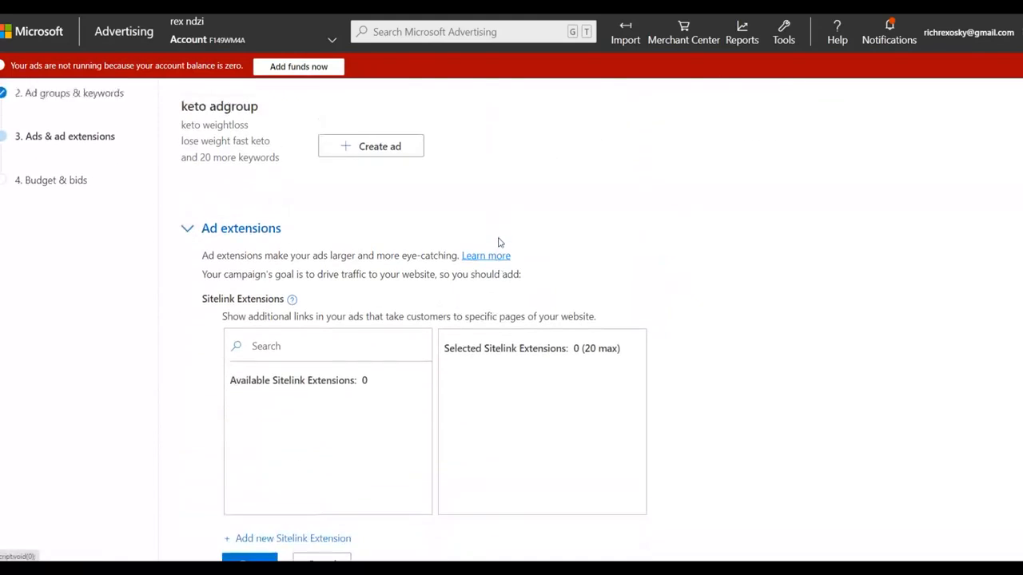
{"action": "left_click", "coordinate": [364, 177]}
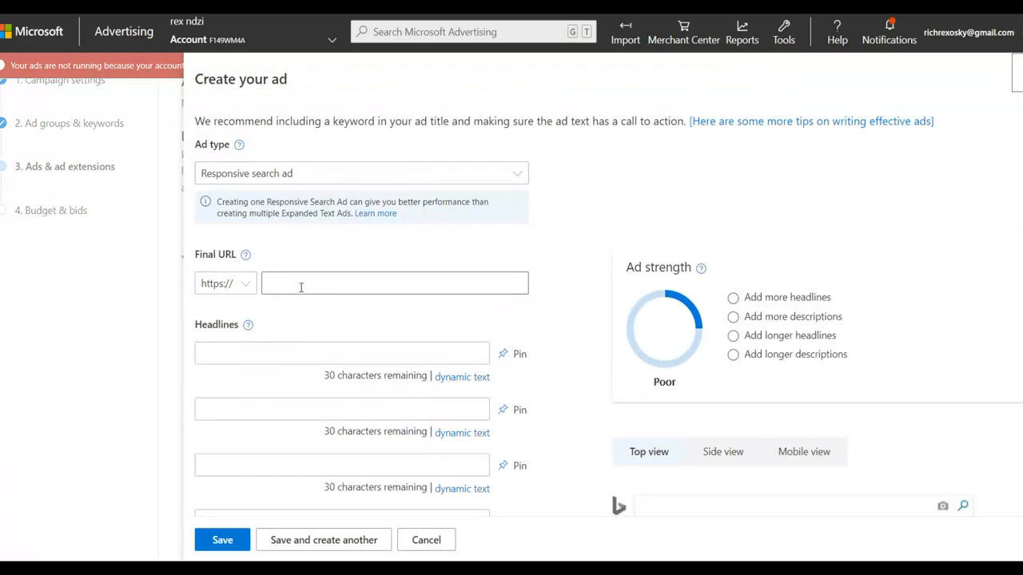
{"action": "scroll", "coordinate": [375, 302], "scroll_direction": "down", "scroll_amount": 1}
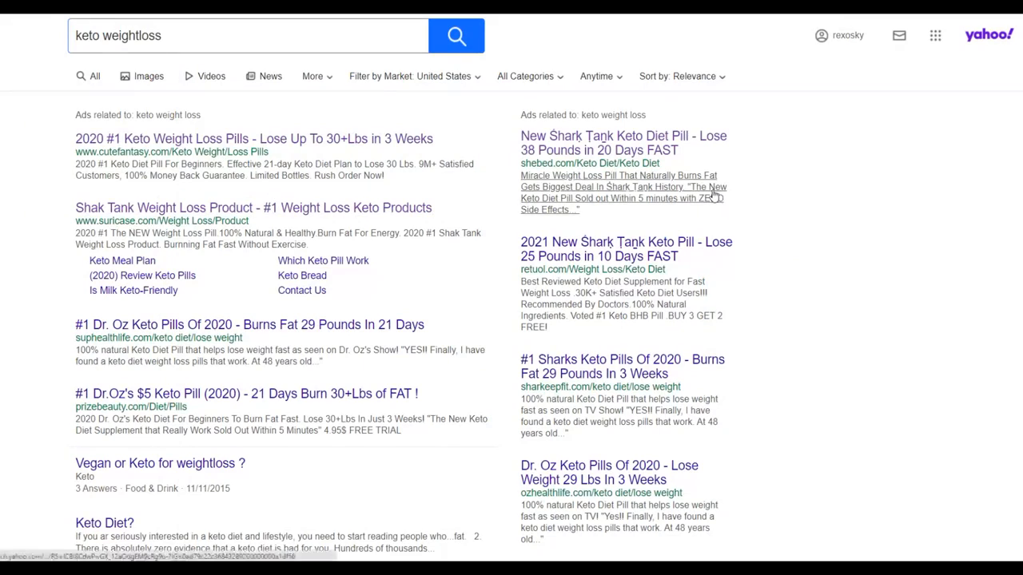
Step: Switch to the Yahoo results for "keto weightloss" and examine the headlines and descriptions of the competing ads
{"action": "scroll", "coordinate": [715, 197], "scroll_direction": "down", "scroll_amount": 2}
{"action": "scroll", "coordinate": [619, 223], "scroll_direction": "down", "scroll_amount": 4}
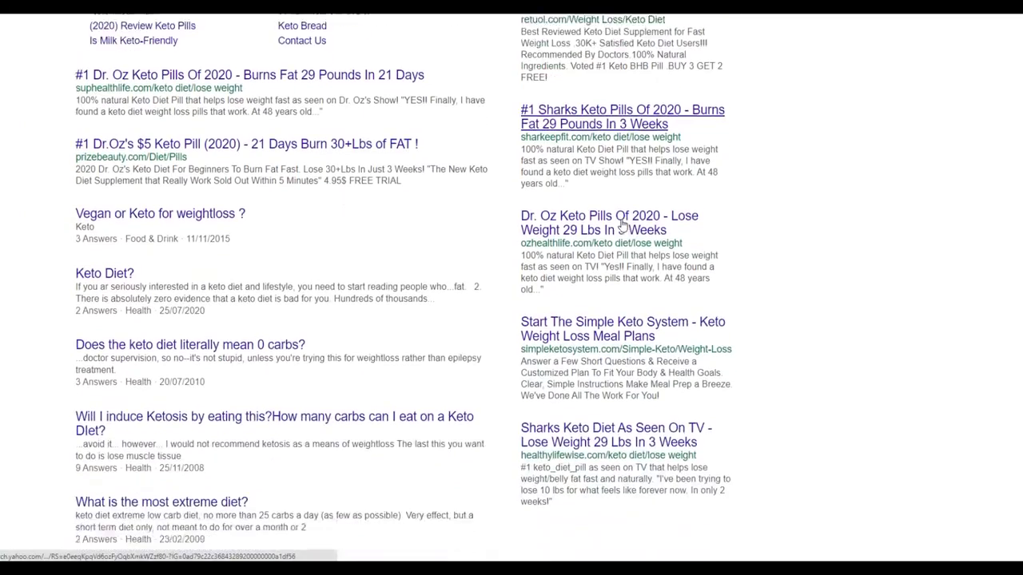
{"action": "scroll", "coordinate": [435, 206], "scroll_direction": "down", "scroll_amount": 2}
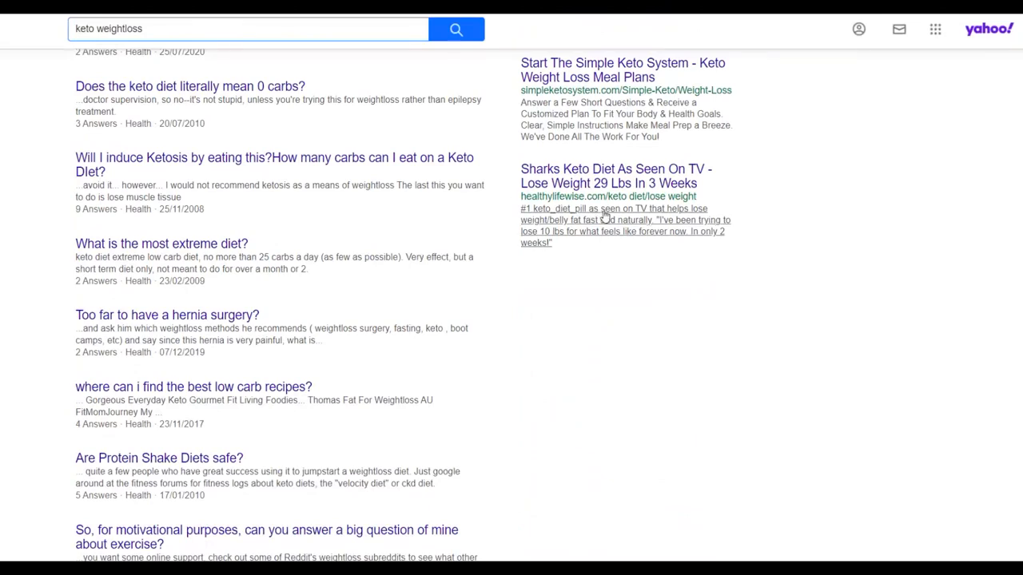
{"action": "scroll", "coordinate": [582, 213], "scroll_direction": "up", "scroll_amount": 3}
{"action": "scroll", "coordinate": [253, 233], "scroll_direction": "down", "scroll_amount": 3}
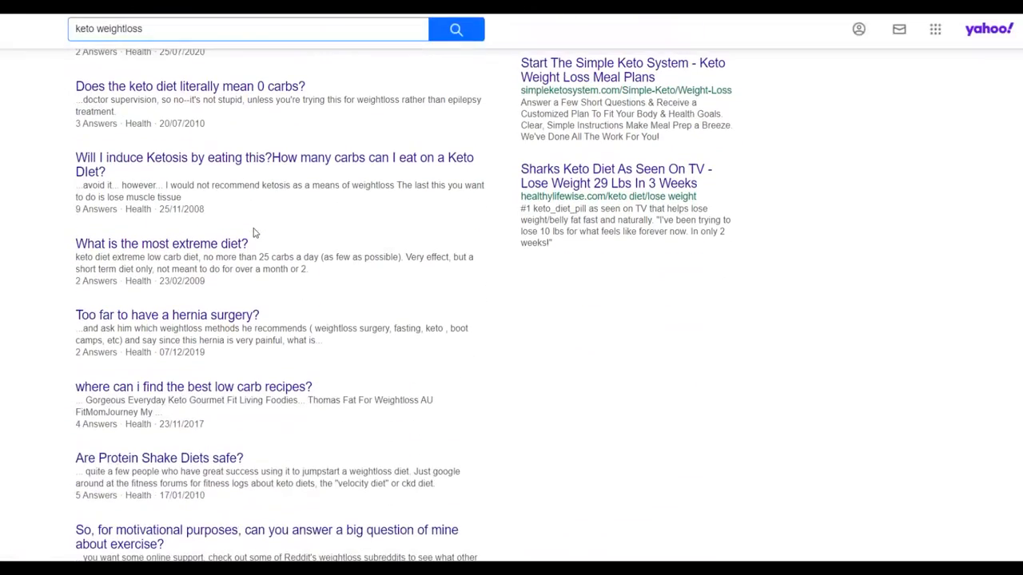
{"action": "scroll", "coordinate": [254, 232], "scroll_direction": "down", "scroll_amount": 8}
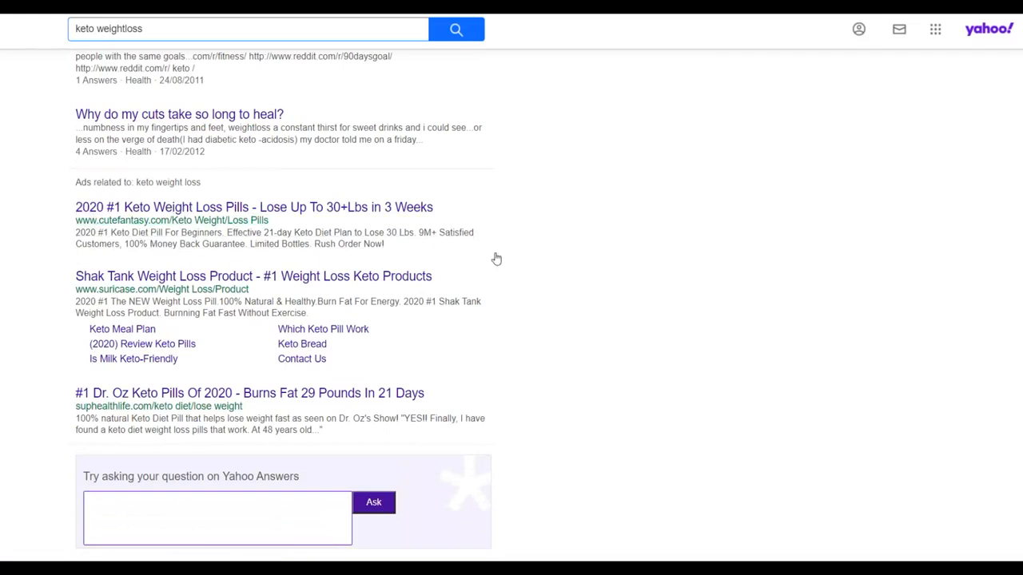
{"action": "scroll", "coordinate": [525, 263], "scroll_direction": "down", "scroll_amount": 1}
{"action": "scroll", "coordinate": [44, 266], "scroll_direction": "up", "scroll_amount": 1}
Step: Copy the ad title "Shak Tank Weight Loss Product - #1 Weight Loss Keto Products" from the Yahoo results
{"action": "left_click_drag", "start_coordinate": [65, 272], "coordinate": [187, 260]}
{"action": "left_click", "coordinate": [65, 272]}
{"action": "left_click_drag", "start_coordinate": [73, 276], "coordinate": [426, 277]}
{"action": "key", "text": "ctrl+c"}
{"action": "right_click", "coordinate": [406, 275]}
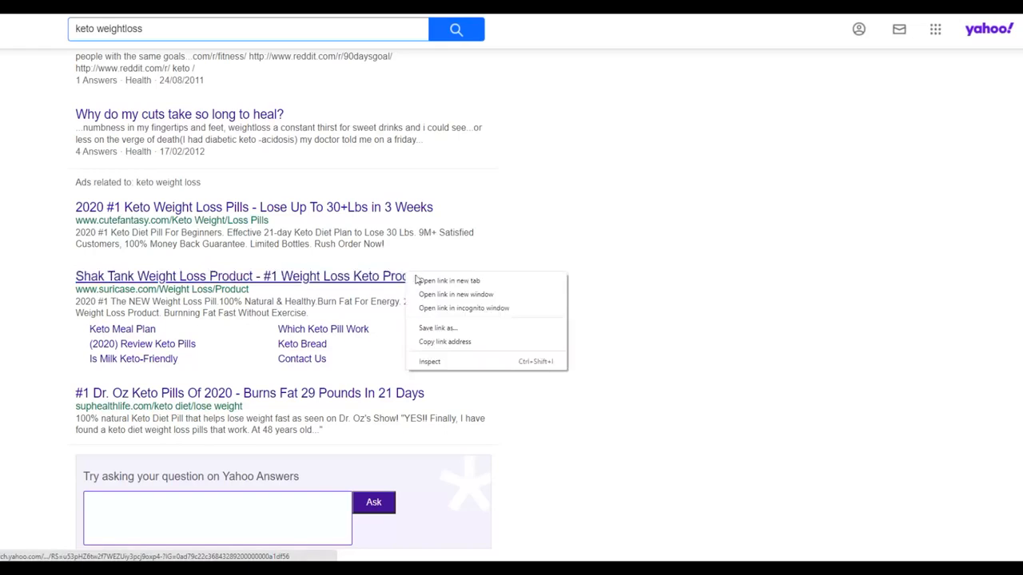
{"action": "left_click", "coordinate": [74, 277]}
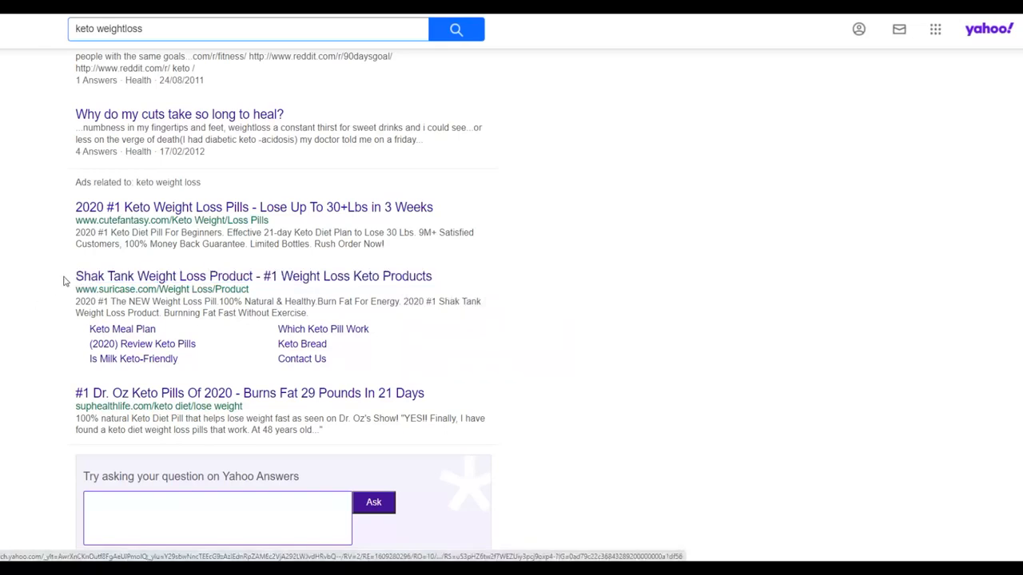
{"action": "left_click_drag", "start_coordinate": [64, 282], "coordinate": [173, 277]}
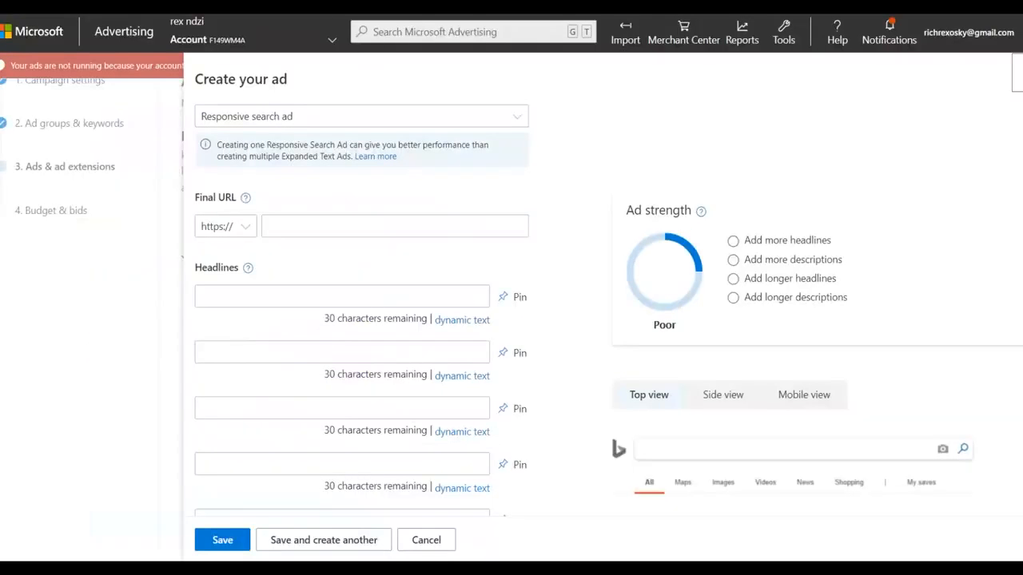
Step: Back in the Microsoft Advertising ad form, paste the copied ad title as the first headline
{"action": "left_click", "coordinate": [286, 226]}
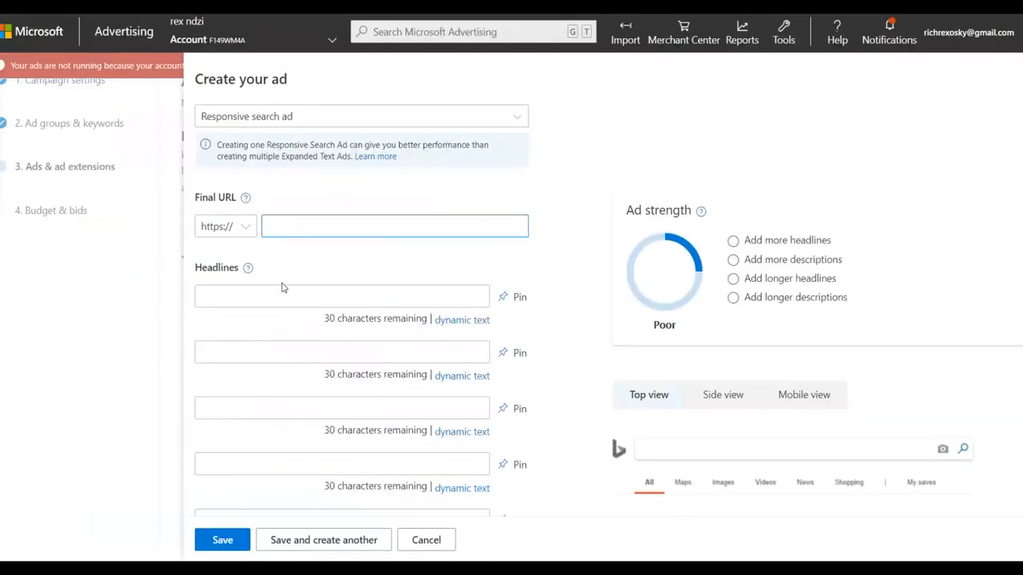
{"action": "scroll", "coordinate": [281, 288], "scroll_direction": "down", "scroll_amount": 2}
{"action": "left_click", "coordinate": [233, 178]}
{"action": "right_click", "coordinate": [232, 180]}
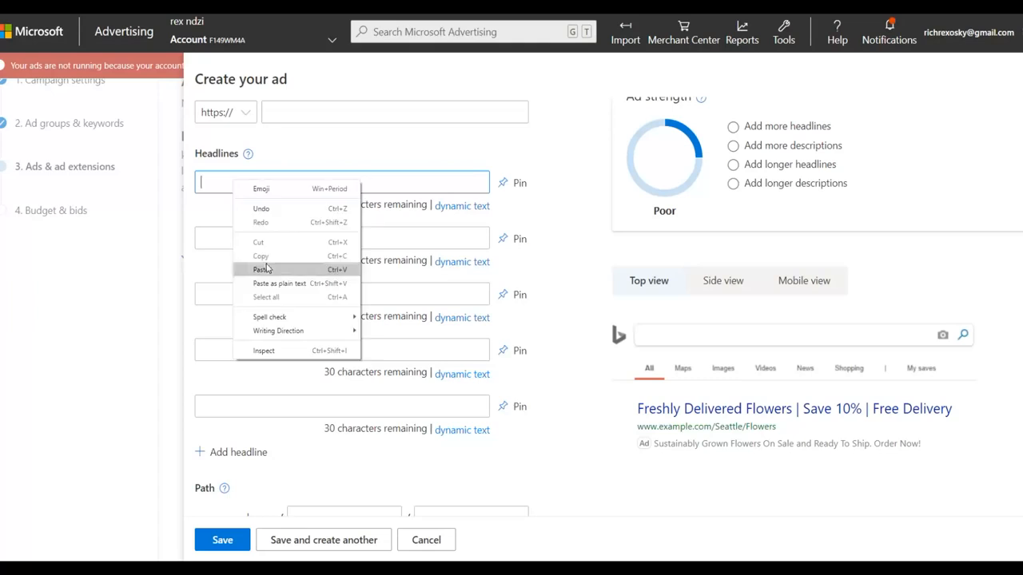
{"action": "left_click", "coordinate": [263, 269]}
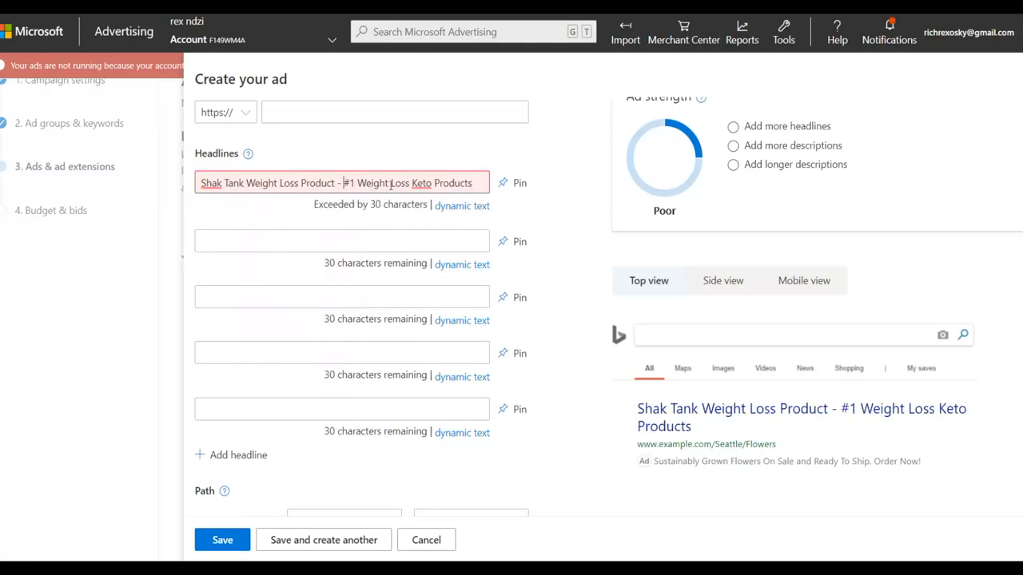
Step: Move "#1 Weight Loss Keto Products" into the second headline and trim the first headline to "Shak Tank Weight Loss Product"
{"action": "left_click_drag", "start_coordinate": [344, 183], "coordinate": [497, 186]}
{"action": "right_click", "coordinate": [437, 185]}
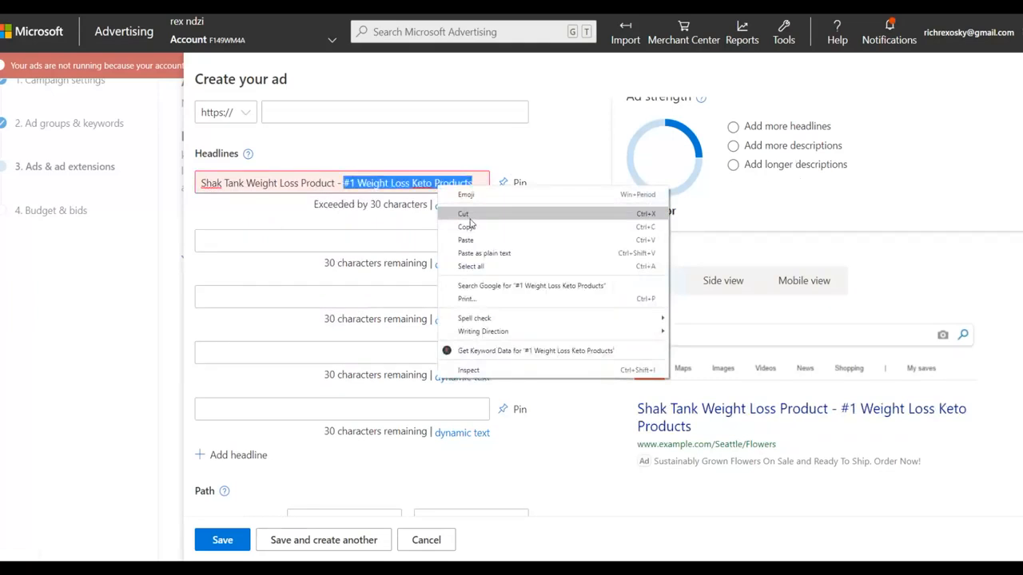
{"action": "left_click", "coordinate": [467, 214]}
{"action": "right_click", "coordinate": [238, 244]}
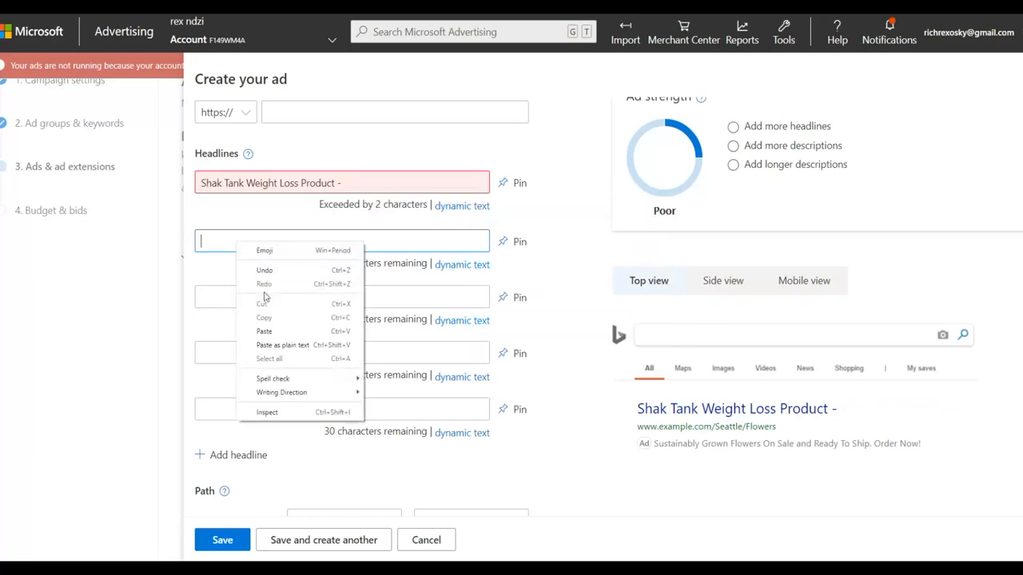
{"action": "left_click", "coordinate": [266, 333]}
{"action": "left_click", "coordinate": [352, 186]}
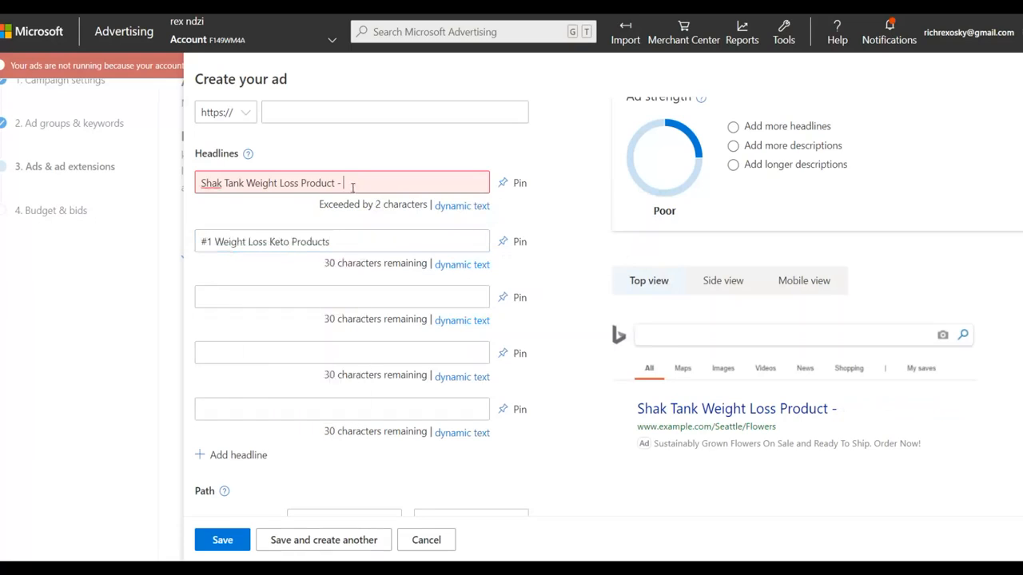
{"action": "key", "text": "BackSpace"}
{"action": "key", "text": "BackSpace"}
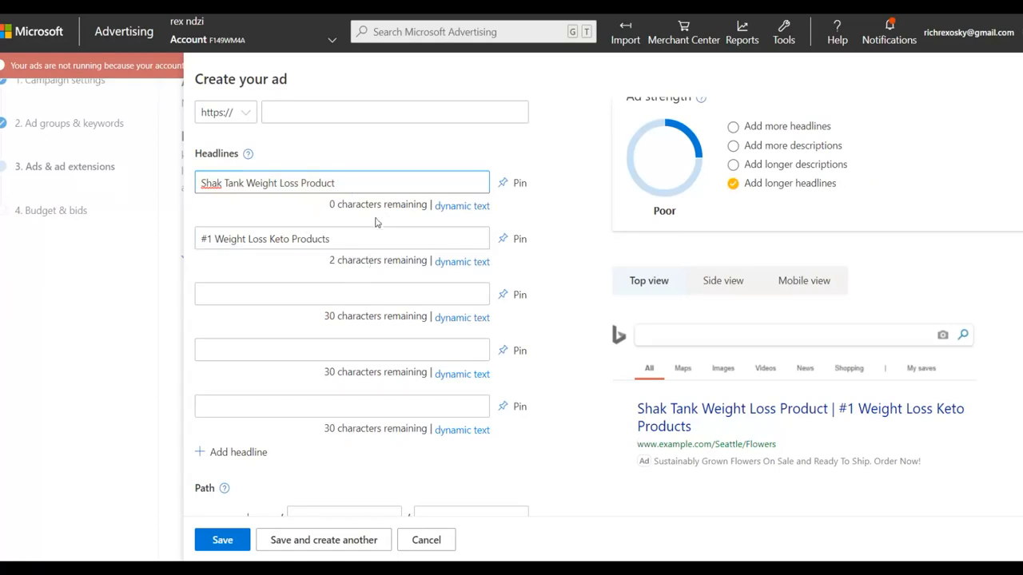
Step: Switch to the weight loss pill landing page in the browser and copy its web address
{"action": "scroll", "coordinate": [349, 279], "scroll_direction": "down", "scroll_amount": 3}
{"action": "scroll", "coordinate": [411, 265], "scroll_direction": "up", "scroll_amount": 4}
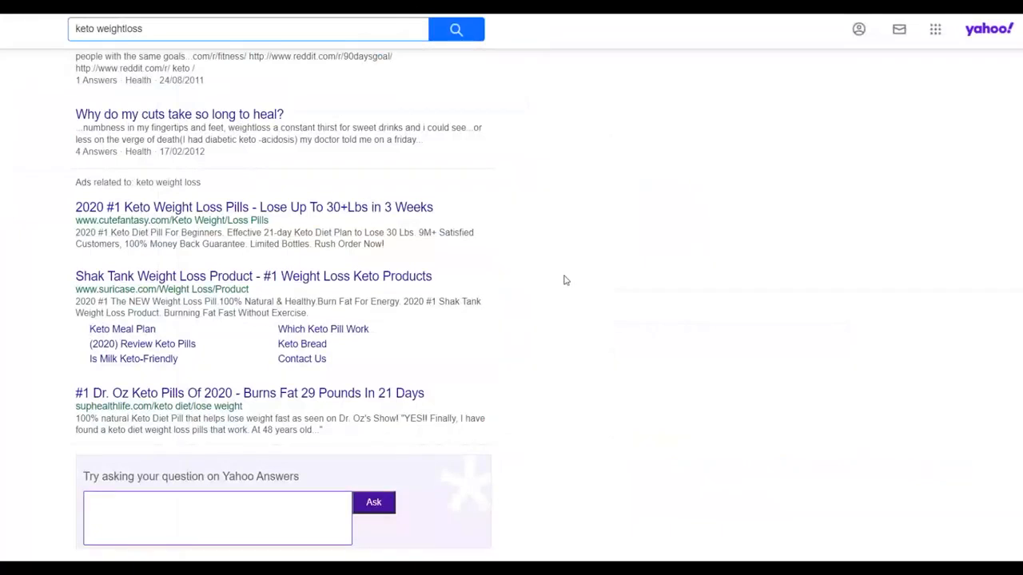
{"action": "scroll", "coordinate": [459, 331], "scroll_direction": "up", "scroll_amount": 5}
{"action": "scroll", "coordinate": [605, 212], "scroll_direction": "down", "scroll_amount": 4}
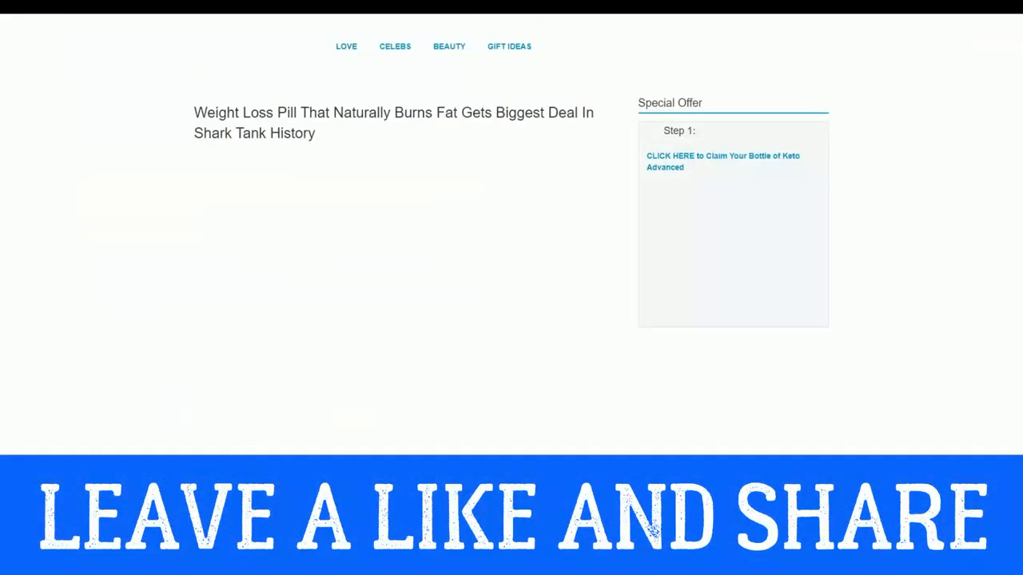
{"action": "right_click", "coordinate": [686, 14]}
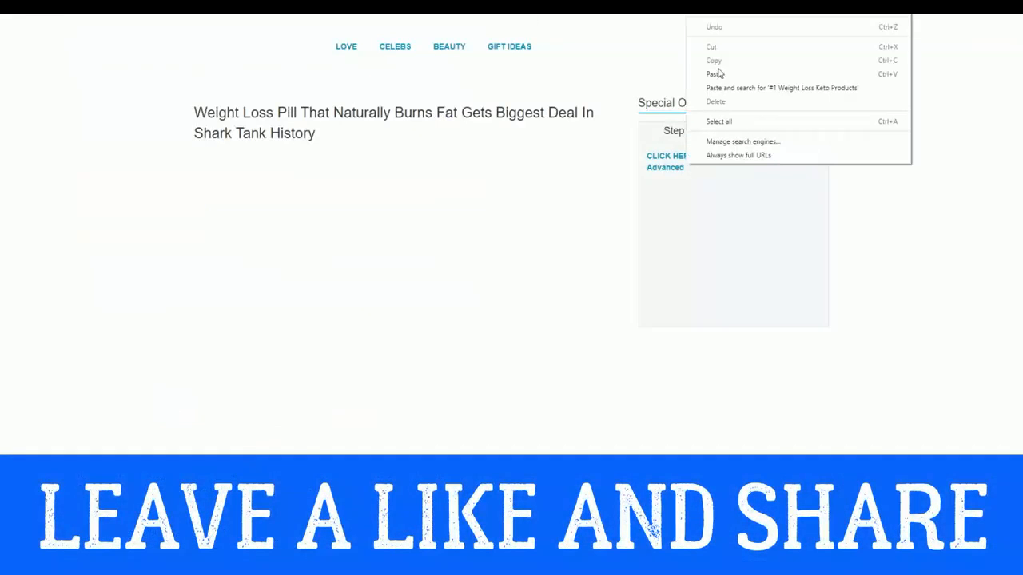
{"action": "left_click", "coordinate": [611, 51]}
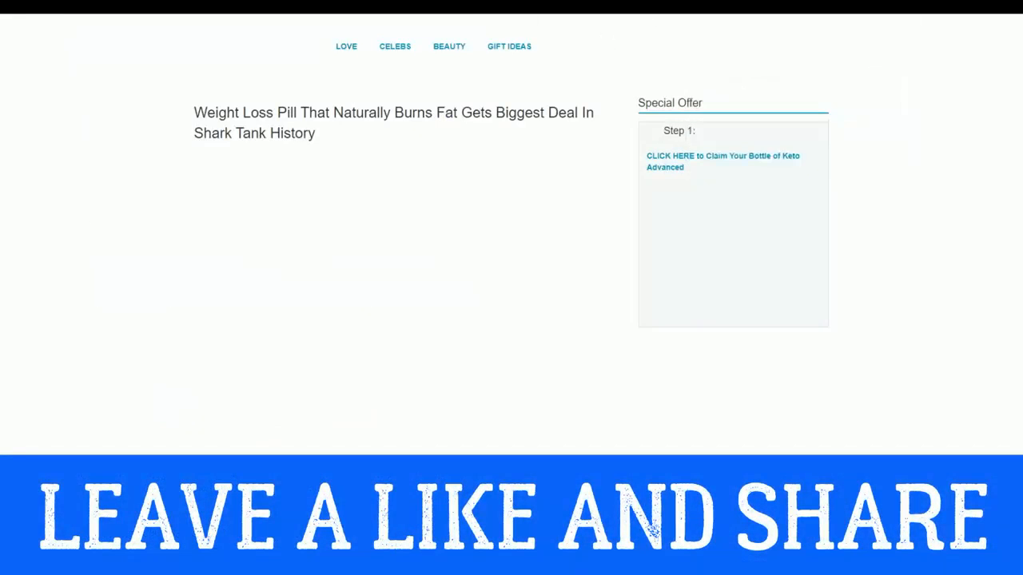
{"action": "right_click", "coordinate": [587, 10]}
{"action": "left_click", "coordinate": [631, 60]}
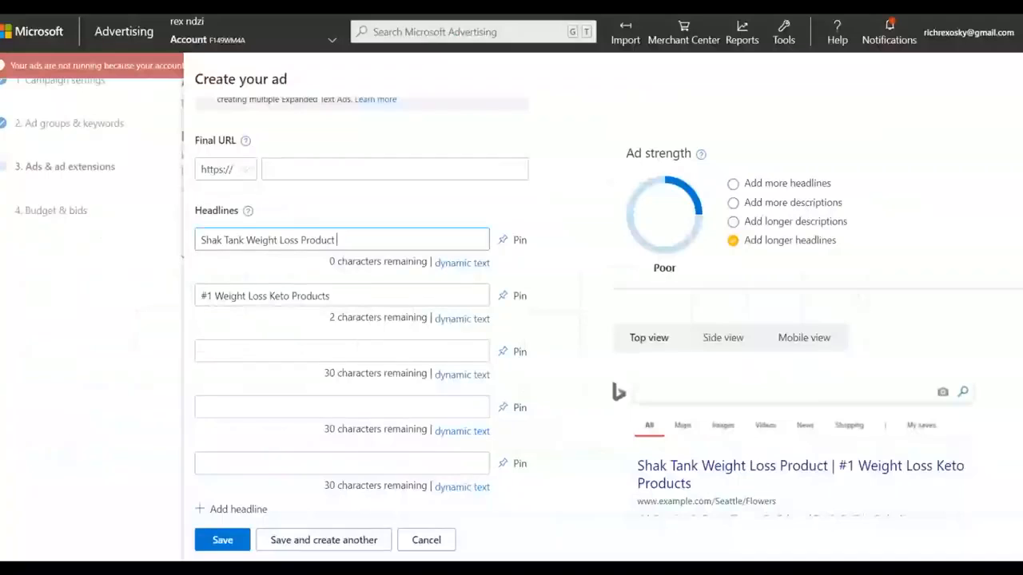
{"action": "left_click", "coordinate": [296, 165]}
{"action": "right_click", "coordinate": [298, 167]}
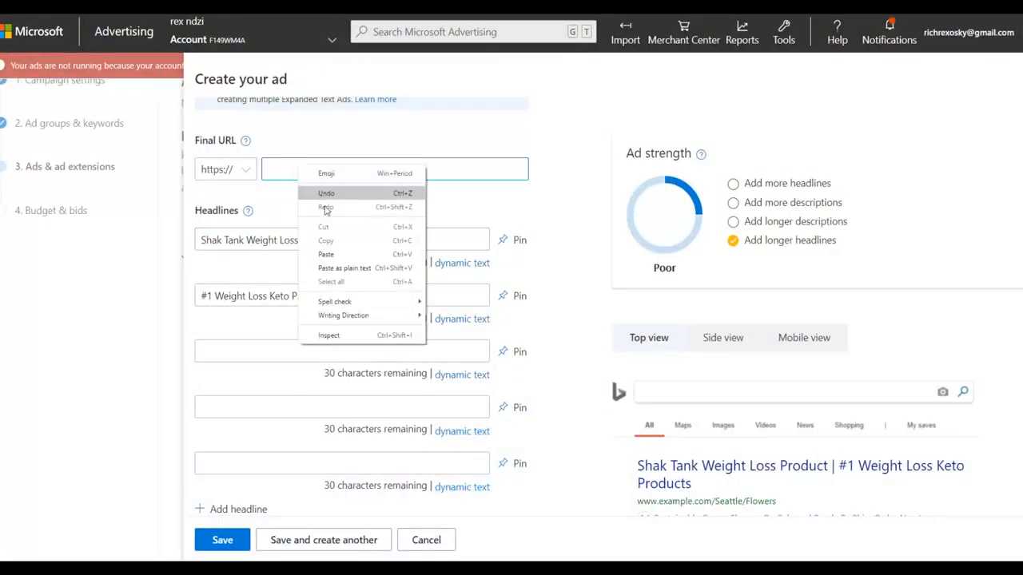
{"action": "left_click", "coordinate": [327, 254]}
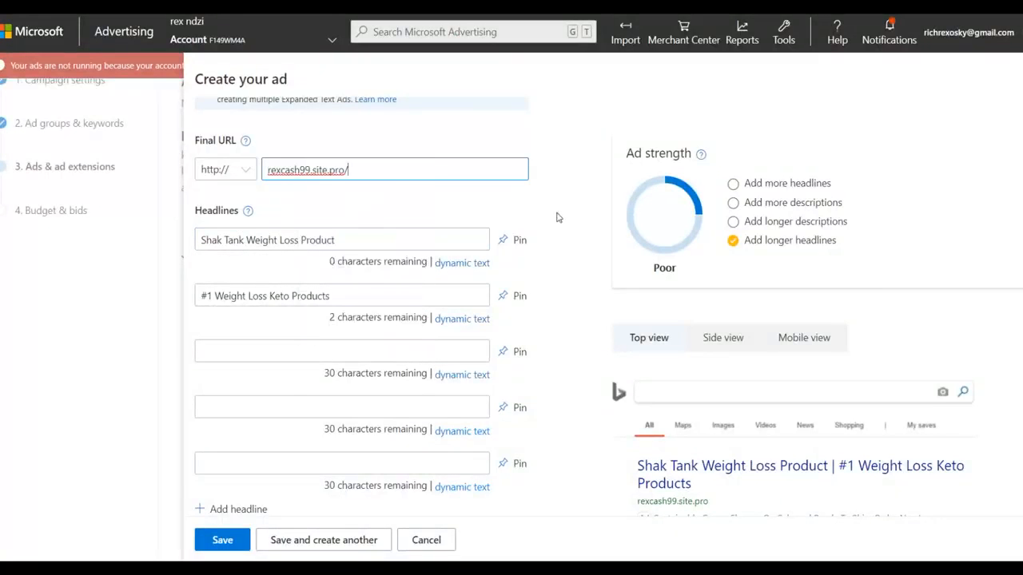
Step: Switch to the Yahoo search results and copy the description text of the "Shak Tank Weight Loss Product" ad
{"action": "scroll", "coordinate": [558, 217], "scroll_direction": "down", "scroll_amount": 3}
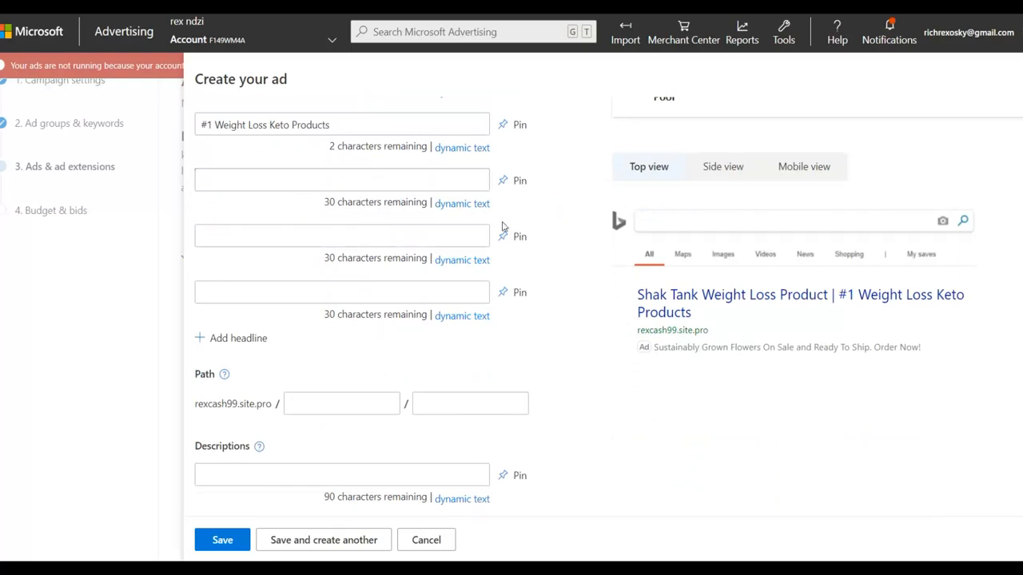
{"action": "scroll", "coordinate": [545, 222], "scroll_direction": "down", "scroll_amount": 3}
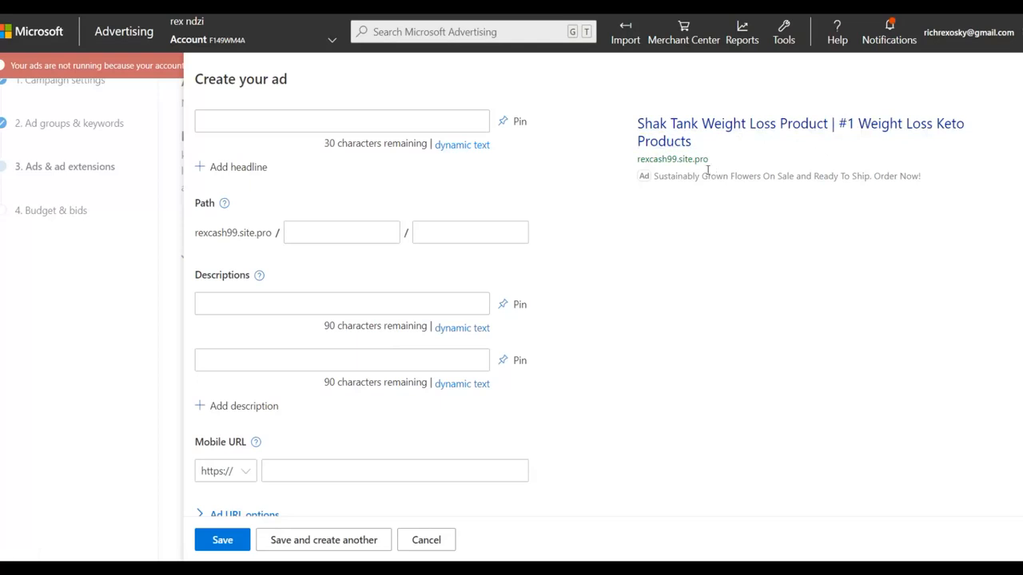
{"action": "scroll", "coordinate": [632, 215], "scroll_direction": "down", "scroll_amount": 2}
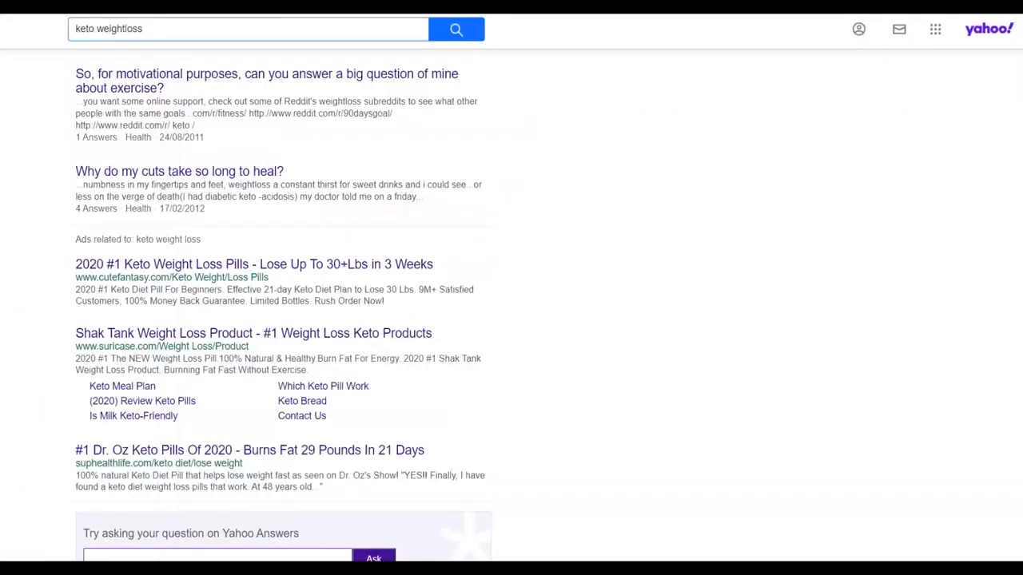
{"action": "scroll", "coordinate": [290, 183], "scroll_direction": "down", "scroll_amount": 3}
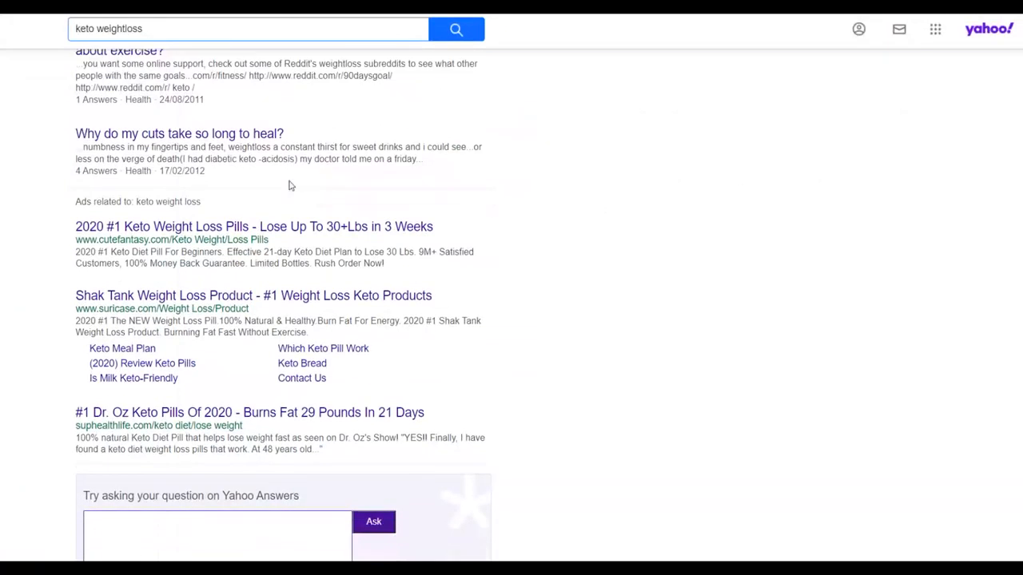
{"action": "left_click_drag", "start_coordinate": [92, 187], "coordinate": [65, 190]}
{"action": "left_click", "coordinate": [53, 191]}
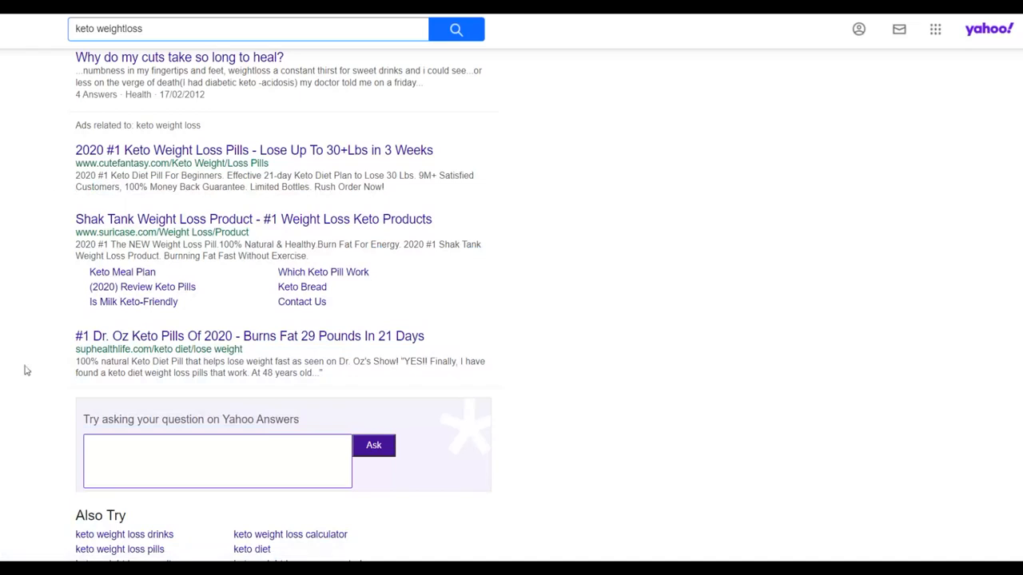
{"action": "triple_click", "coordinate": [356, 245]}
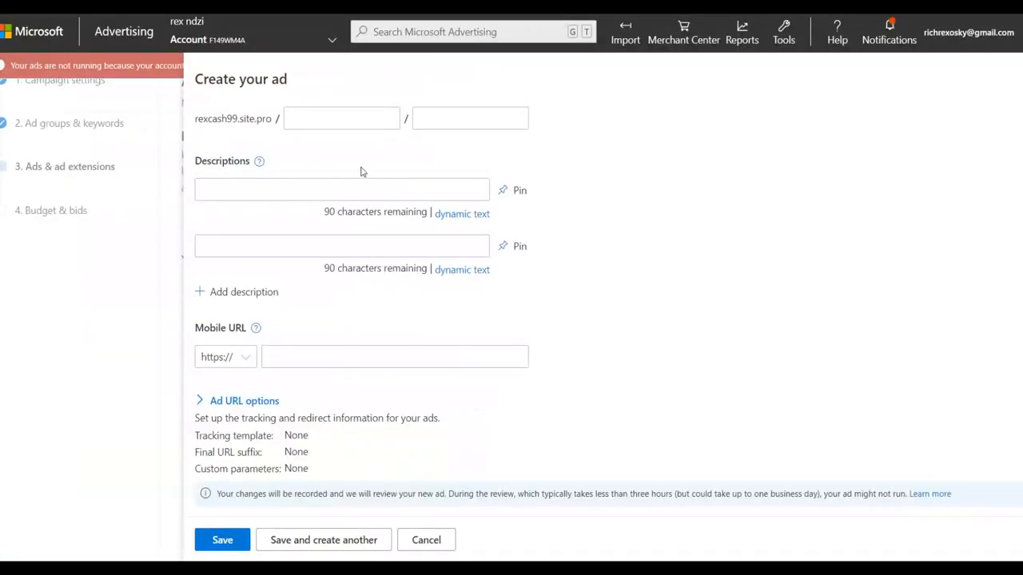
Step: Back in the Microsoft Advertising ad form, paste the copied text as the first description
{"action": "left_click", "coordinate": [238, 182]}
{"action": "right_click", "coordinate": [236, 184]}
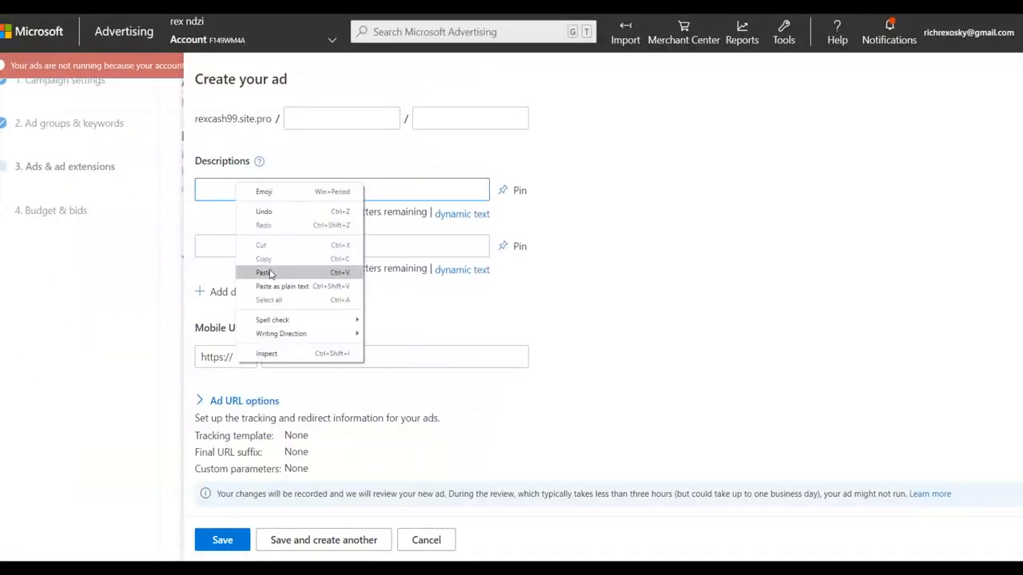
{"action": "left_click", "coordinate": [272, 274]}
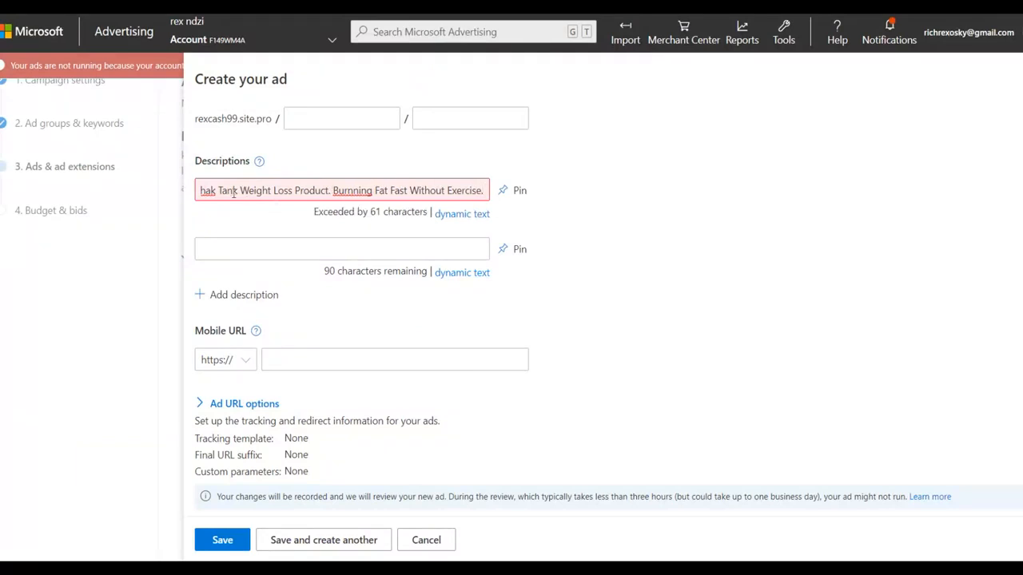
Step: Split the text into descriptions "2020 #1 The NEW Weight Loss Pill." and "100% Natural & Healthy.Burn Fat For Energy. 2020 #1 Shak Tank Weight Loss Product."
{"action": "left_click_drag", "start_coordinate": [334, 190], "coordinate": [483, 190]}
{"action": "right_click", "coordinate": [450, 192]}
{"action": "left_click", "coordinate": [472, 217]}
{"action": "left_click", "coordinate": [247, 247]}
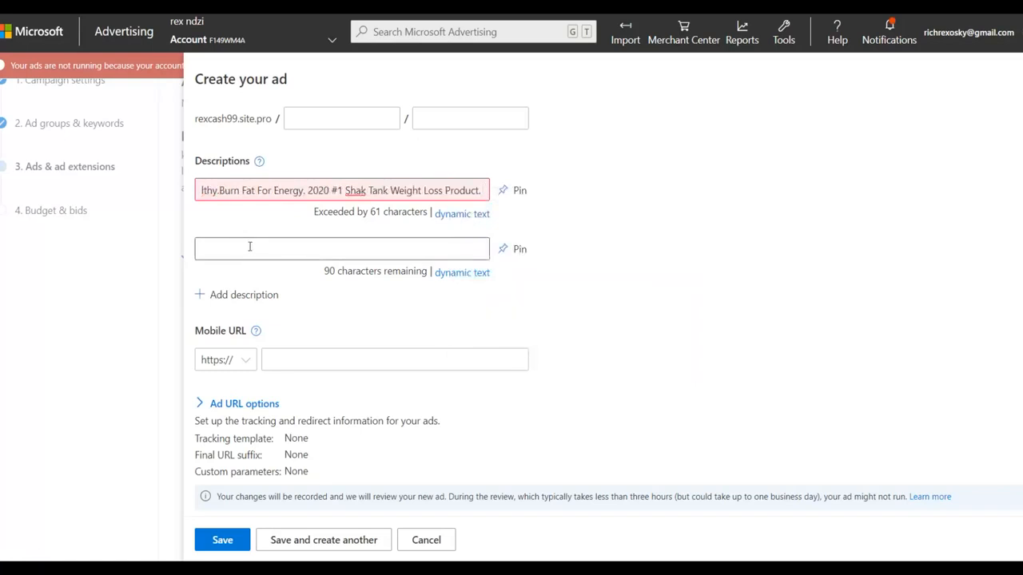
{"action": "right_click", "coordinate": [250, 254]}
{"action": "left_click", "coordinate": [280, 335]}
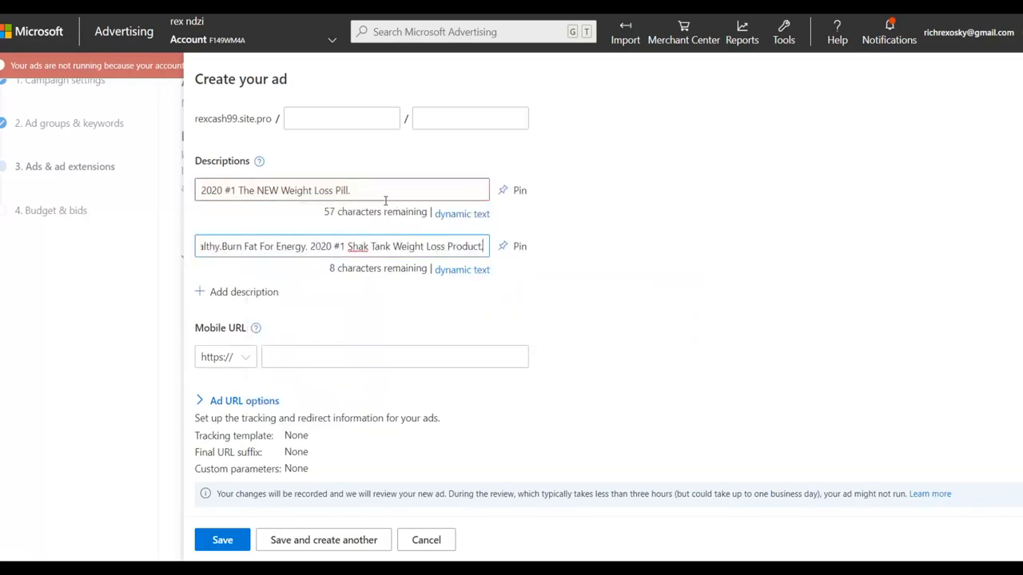
{"action": "scroll", "coordinate": [385, 200], "scroll_direction": "up", "scroll_amount": 4}
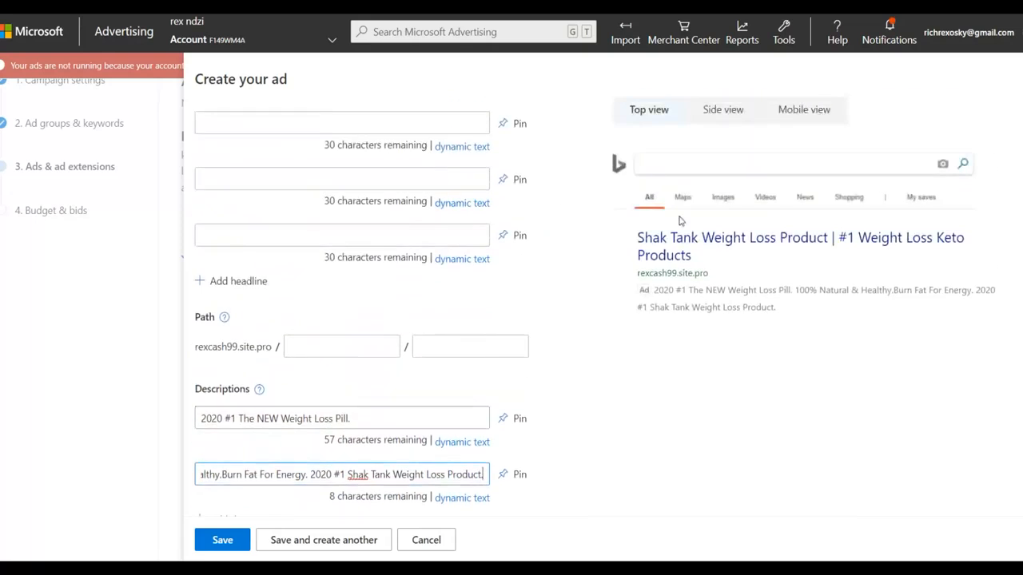
{"action": "scroll", "coordinate": [677, 224], "scroll_direction": "down", "scroll_amount": 2}
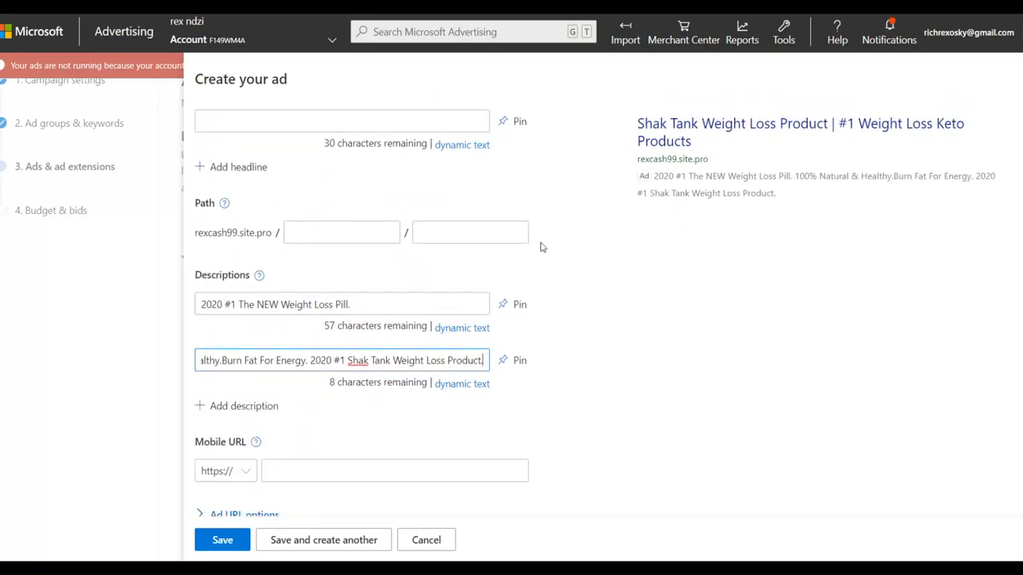
{"action": "scroll", "coordinate": [539, 264], "scroll_direction": "down", "scroll_amount": 2}
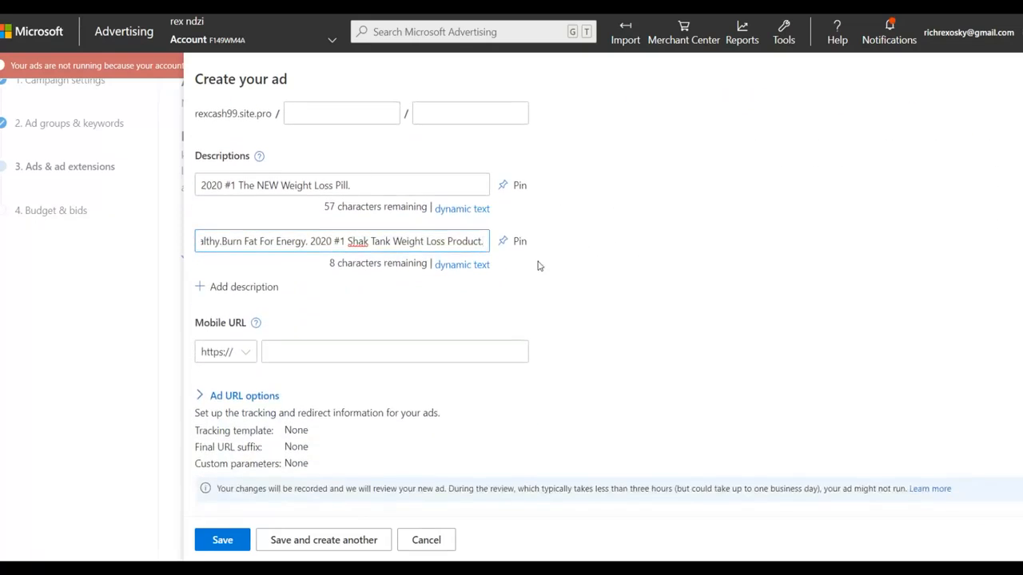
Step: Keep the ad type as Responsive search ad and save the ad to the keto adgroup
{"action": "left_click", "coordinate": [223, 541]}
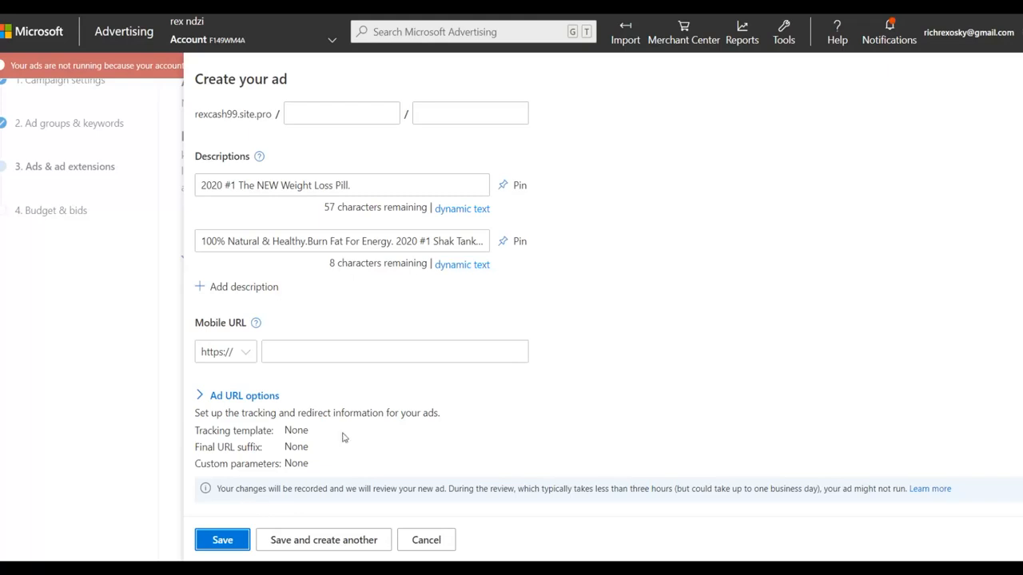
{"action": "scroll", "coordinate": [575, 326], "scroll_direction": "up", "scroll_amount": 10}
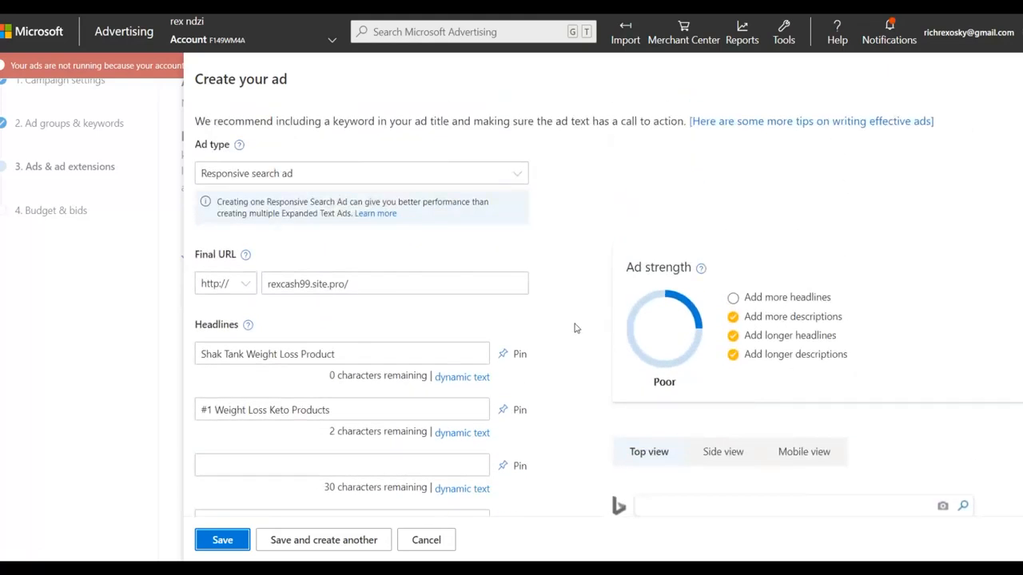
{"action": "left_click", "coordinate": [520, 176]}
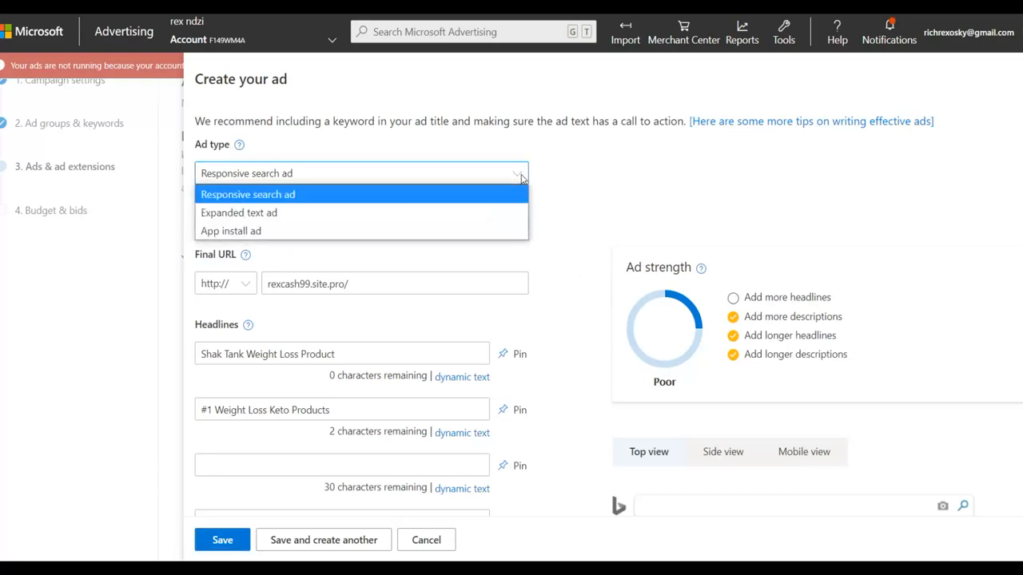
{"action": "left_click", "coordinate": [521, 177]}
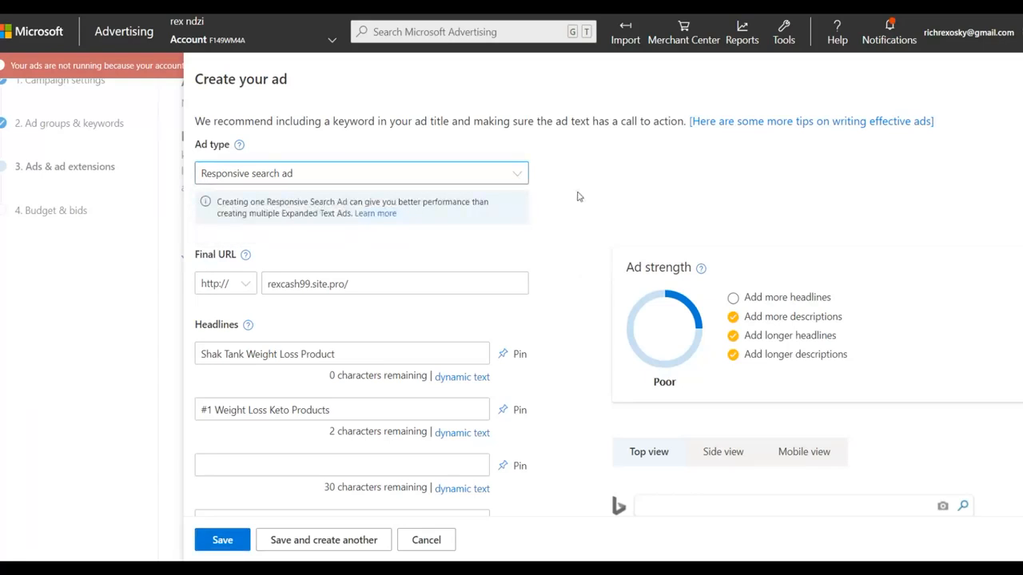
{"action": "scroll", "coordinate": [572, 282], "scroll_direction": "down", "scroll_amount": 8}
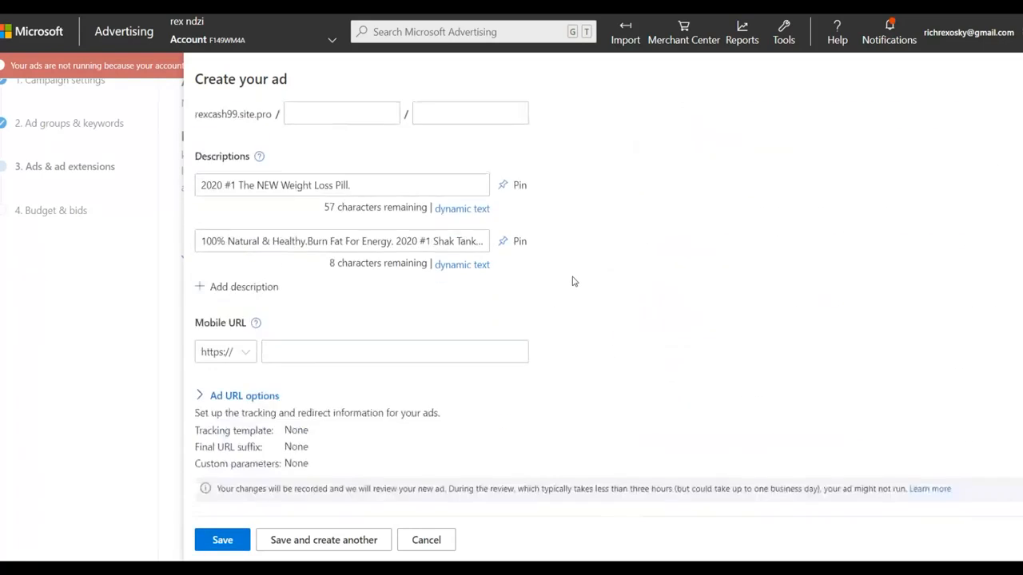
{"action": "left_click", "coordinate": [216, 541]}
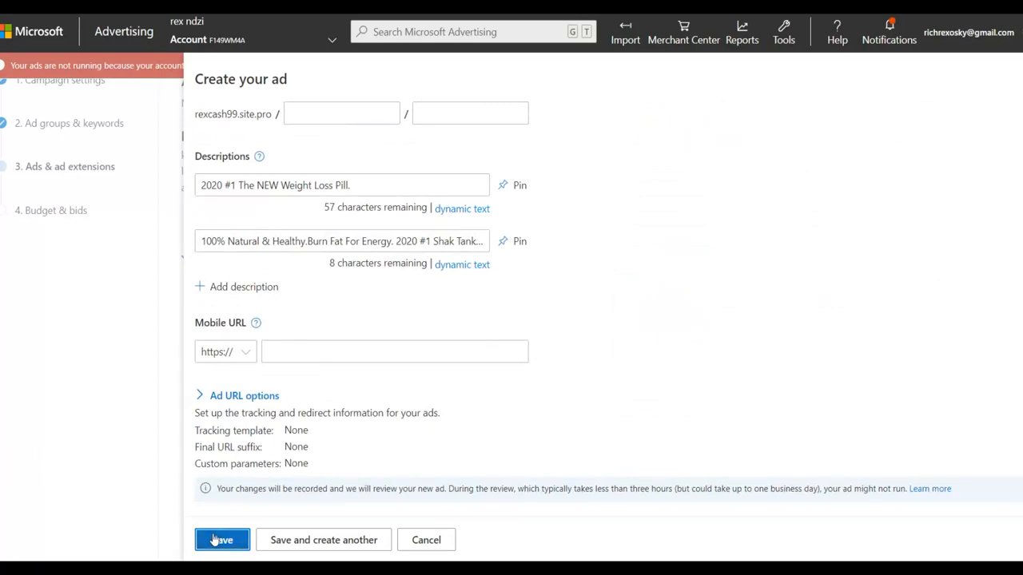
{"action": "left_click", "coordinate": [211, 547]}
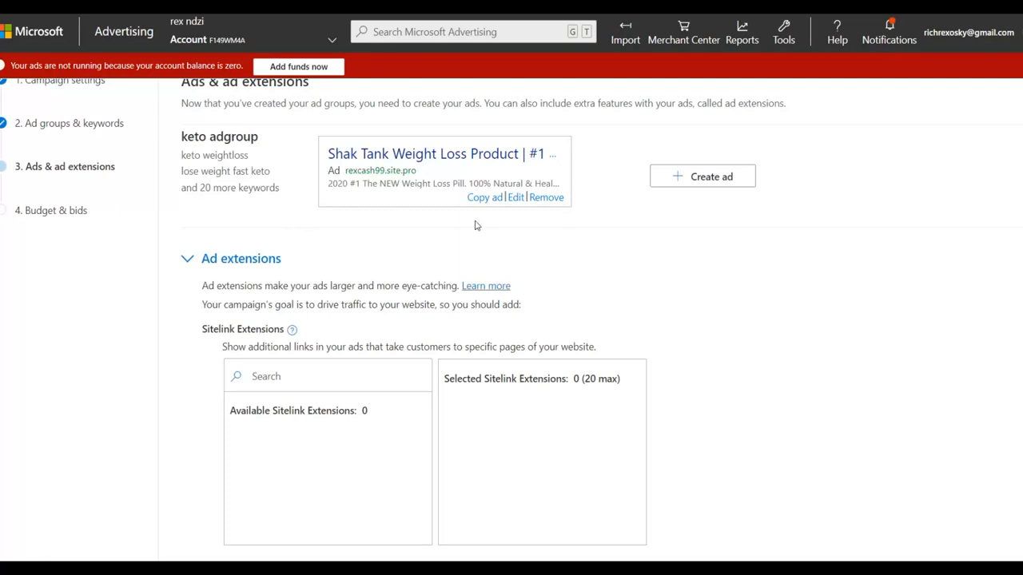
Step: Leave the ad extensions empty and continue to the Budget & bids stage
{"action": "scroll", "coordinate": [420, 253], "scroll_direction": "down", "scroll_amount": 10}
{"action": "scroll", "coordinate": [492, 238], "scroll_direction": "down", "scroll_amount": 5}
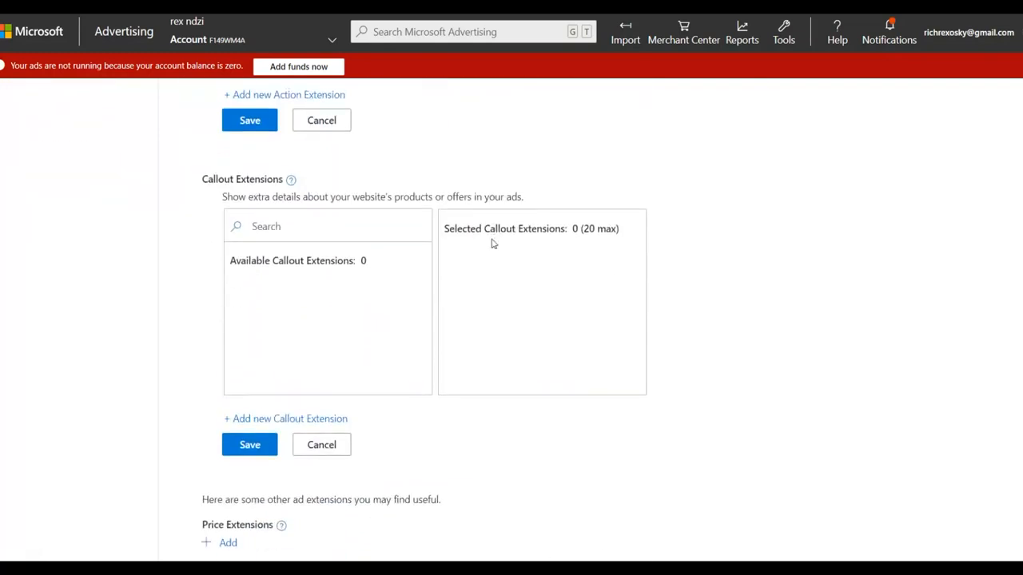
{"action": "left_click", "coordinate": [255, 507]}
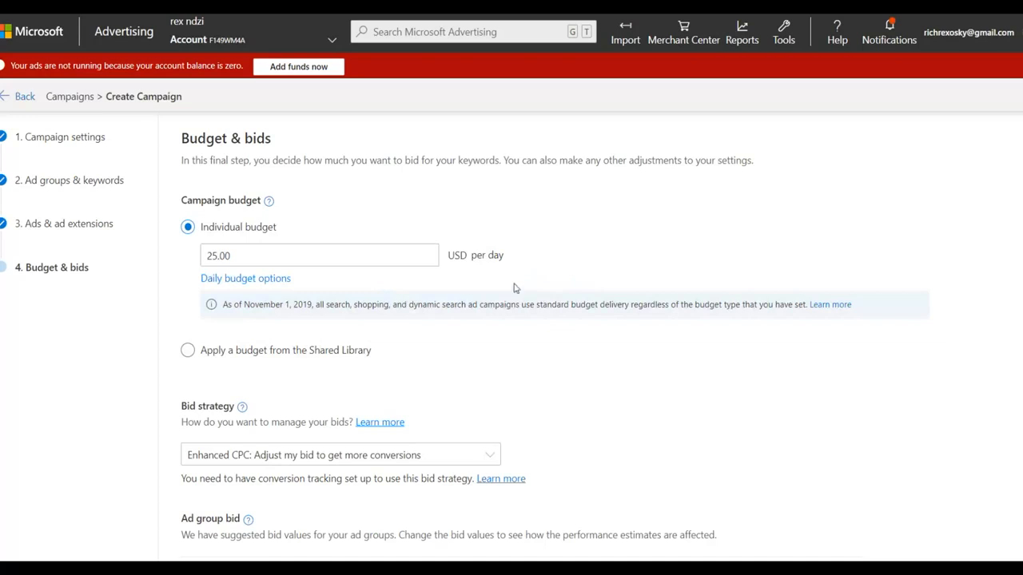
Step: Examine the available bid strategies and the keto adgroup's bid with its performance estimates, leaving the settings as they are
{"action": "scroll", "coordinate": [514, 288], "scroll_direction": "down", "scroll_amount": 3}
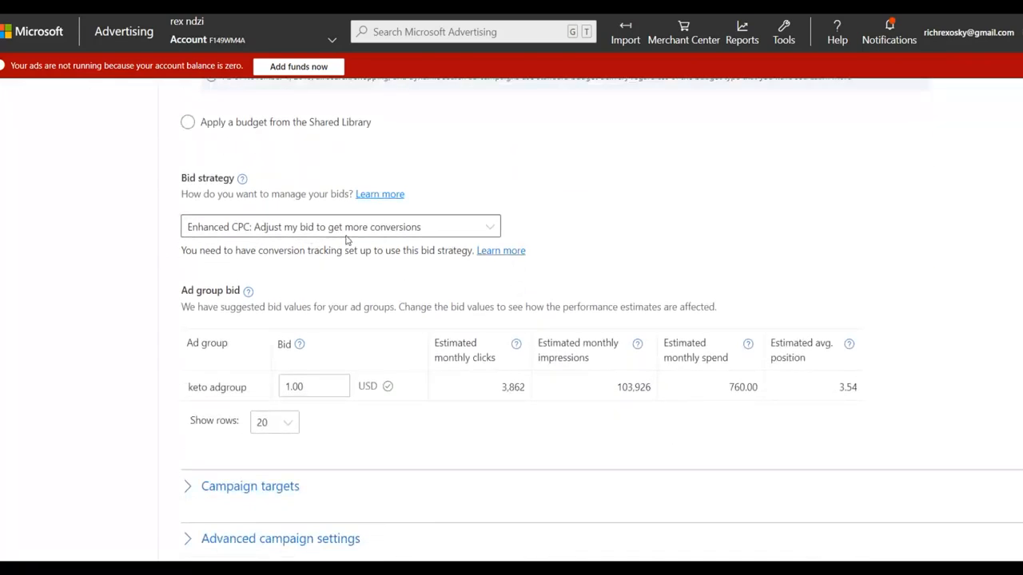
{"action": "left_click", "coordinate": [304, 232]}
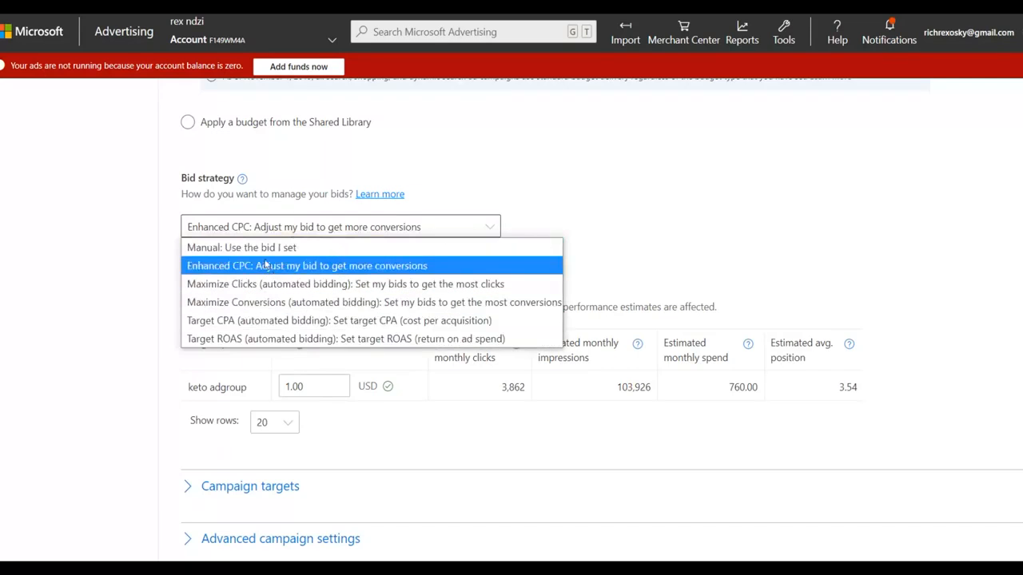
{"action": "left_click", "coordinate": [552, 193]}
{"action": "scroll", "coordinate": [563, 190], "scroll_direction": "down", "scroll_amount": 3}
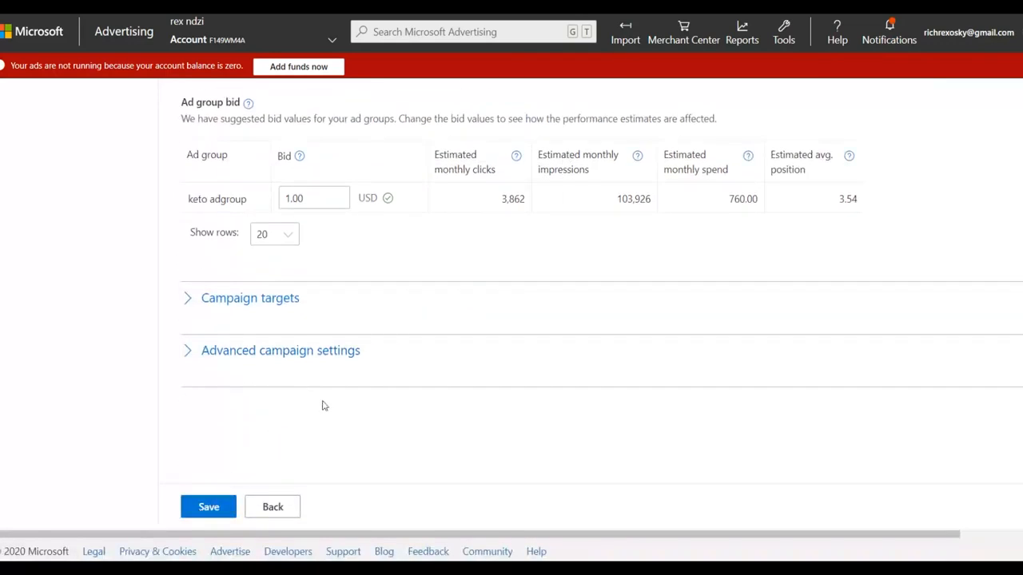
{"action": "scroll", "coordinate": [322, 404], "scroll_direction": "up", "scroll_amount": 1}
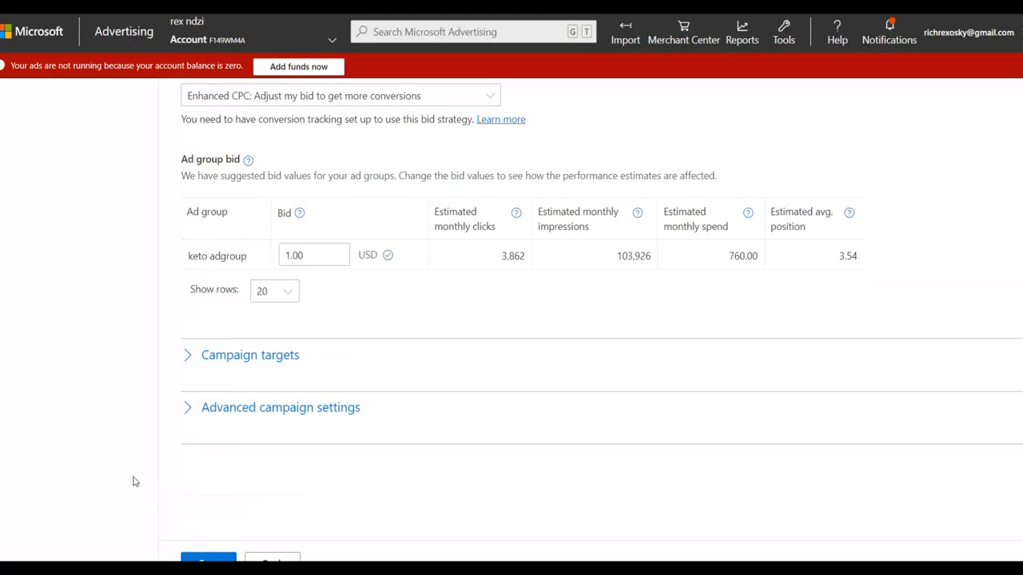
{"action": "left_click", "coordinate": [325, 256]}
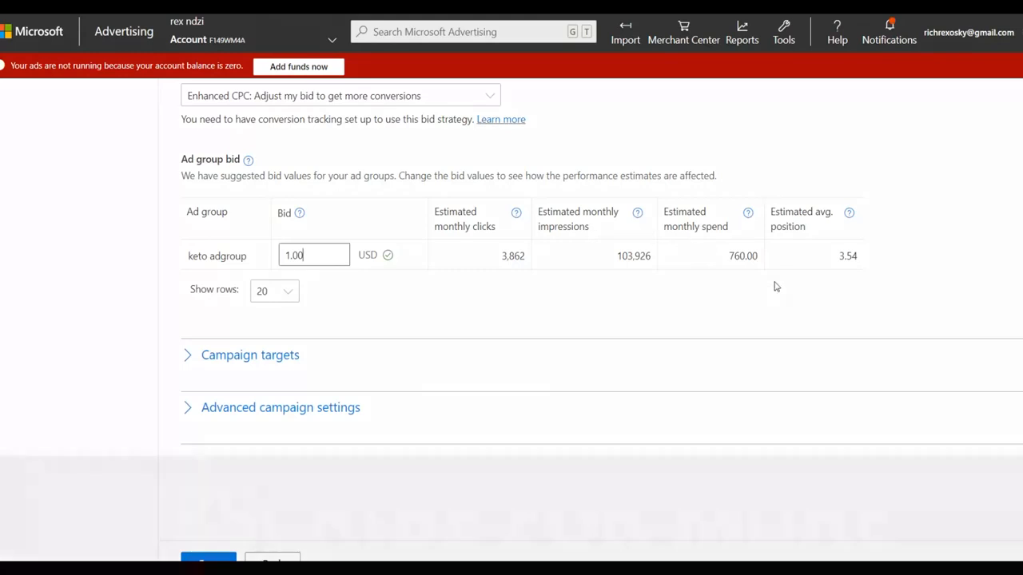
{"action": "scroll", "coordinate": [360, 300], "scroll_direction": "down", "scroll_amount": 1}
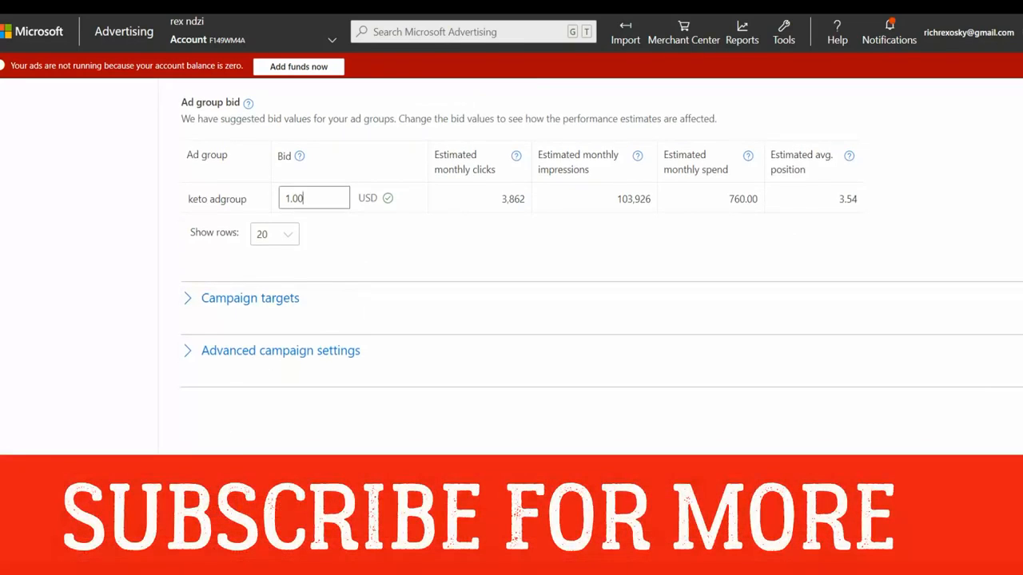
Step: Switch to the weight loss pill landing page and read through its article, weekly results and testimonials
{"action": "left_click", "coordinate": [231, 479]}
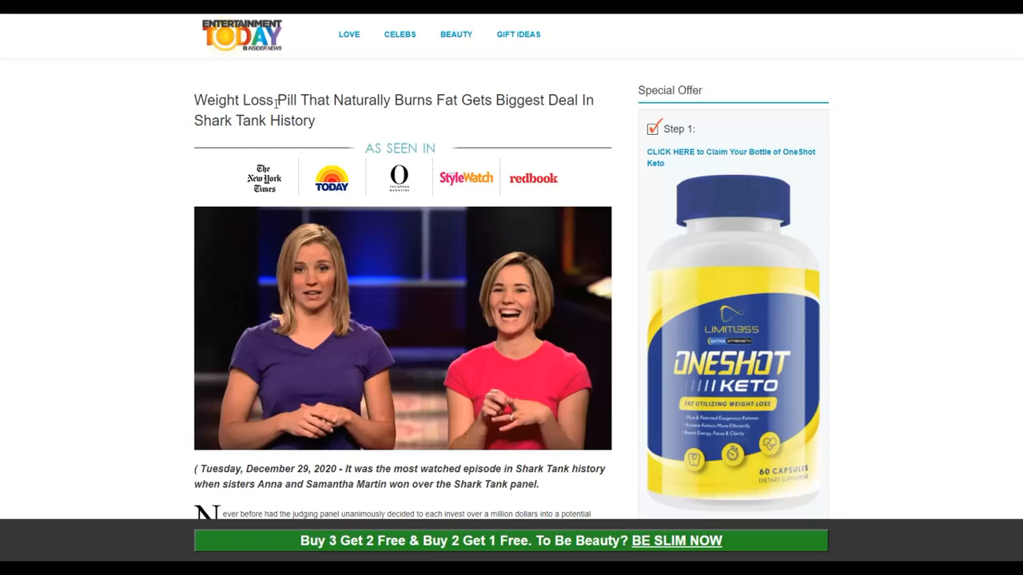
{"action": "scroll", "coordinate": [424, 110], "scroll_direction": "down", "scroll_amount": 3}
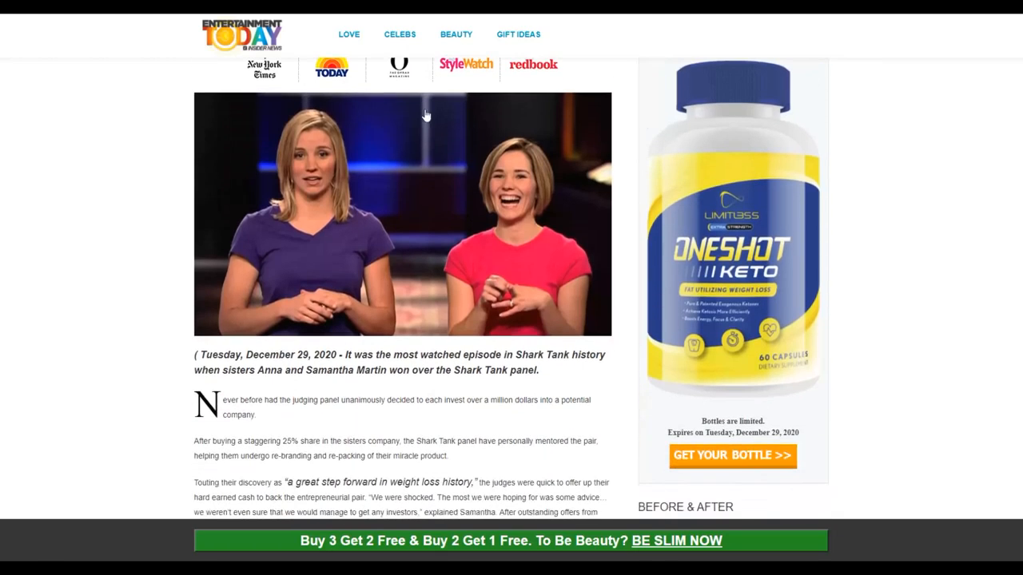
{"action": "scroll", "coordinate": [424, 98], "scroll_direction": "down", "scroll_amount": 4}
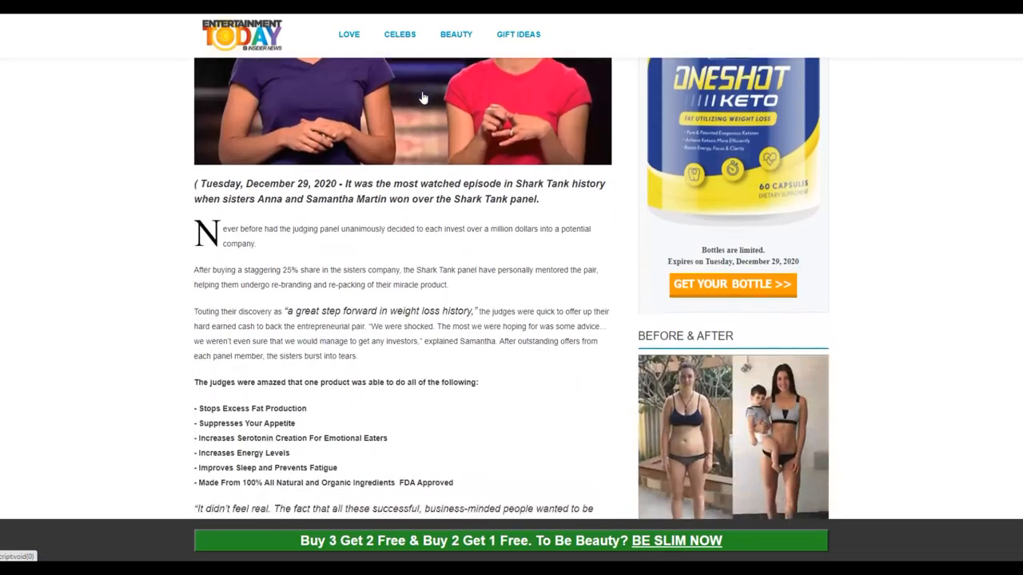
{"action": "scroll", "coordinate": [424, 98], "scroll_direction": "down", "scroll_amount": 10}
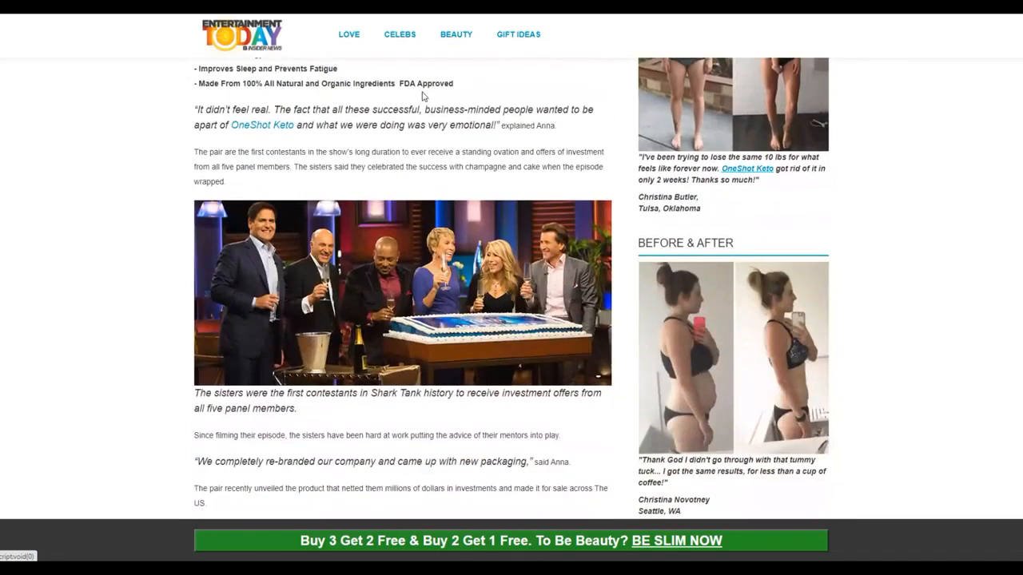
{"action": "scroll", "coordinate": [423, 96], "scroll_direction": "down", "scroll_amount": 12}
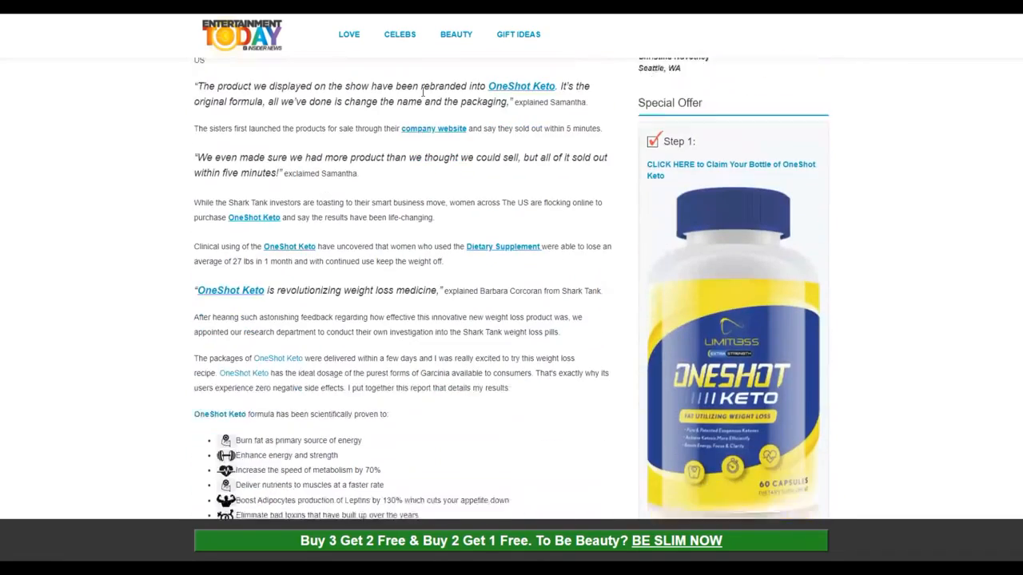
{"action": "scroll", "coordinate": [424, 91], "scroll_direction": "down", "scroll_amount": 7}
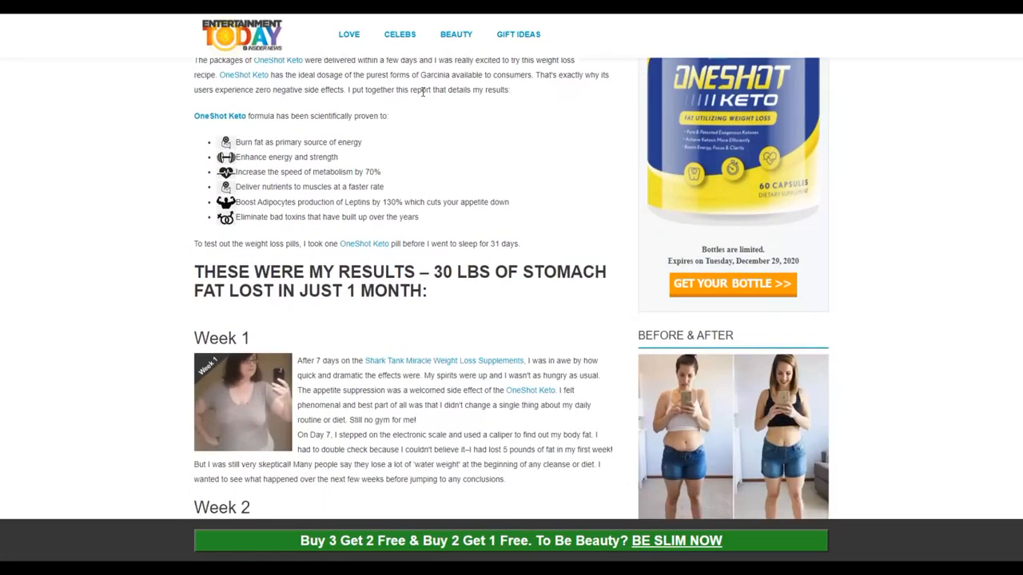
{"action": "scroll", "coordinate": [424, 91], "scroll_direction": "down", "scroll_amount": 9}
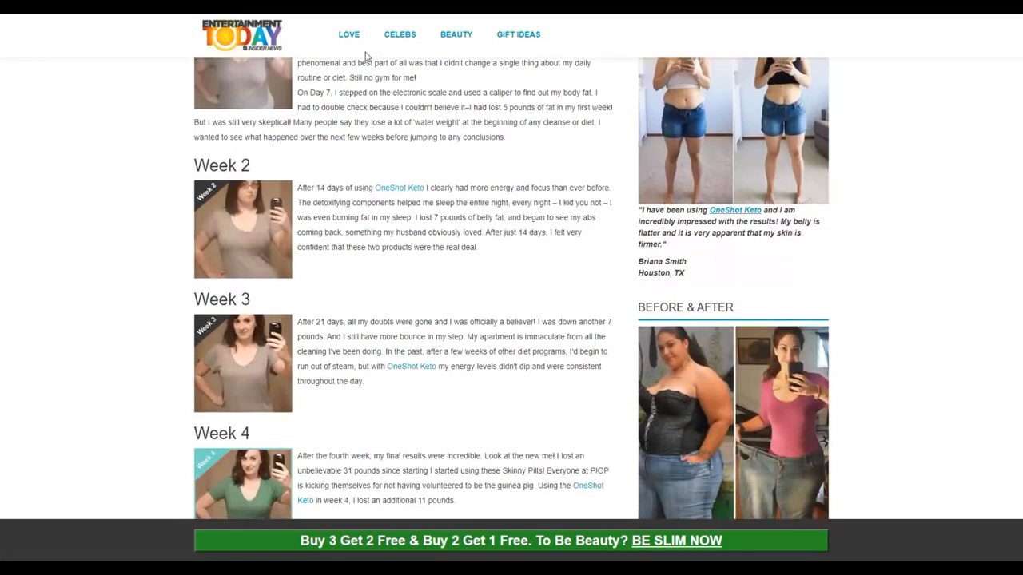
{"action": "scroll", "coordinate": [413, 154], "scroll_direction": "down", "scroll_amount": 6}
{"action": "scroll", "coordinate": [413, 154], "scroll_direction": "down", "scroll_amount": 15}
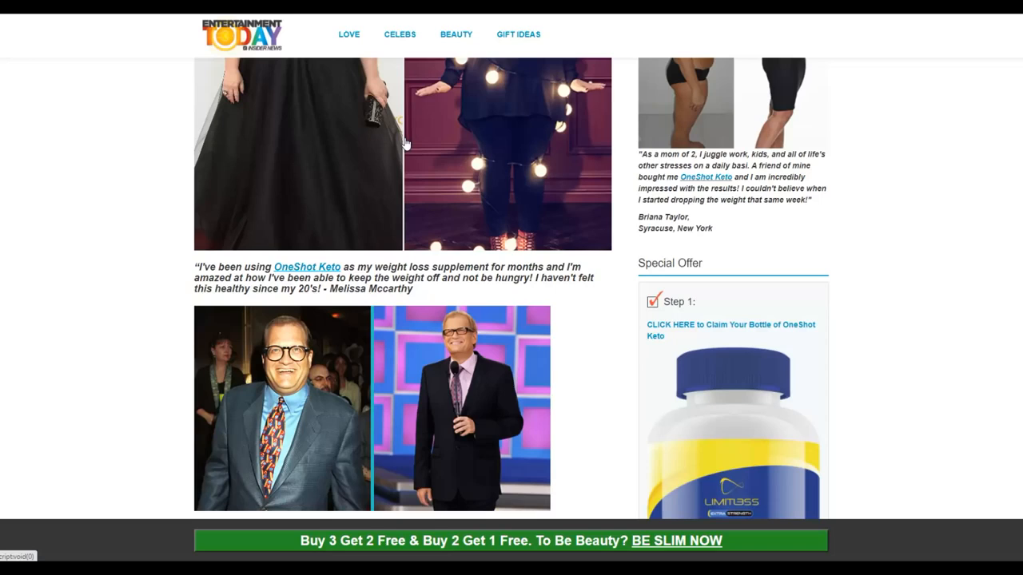
Step: Switch from the OneShot Keto article to Site.pro and compare the features of its Starter, Business and Design Studio plans
{"action": "scroll", "coordinate": [406, 144], "scroll_direction": "down", "scroll_amount": 4}
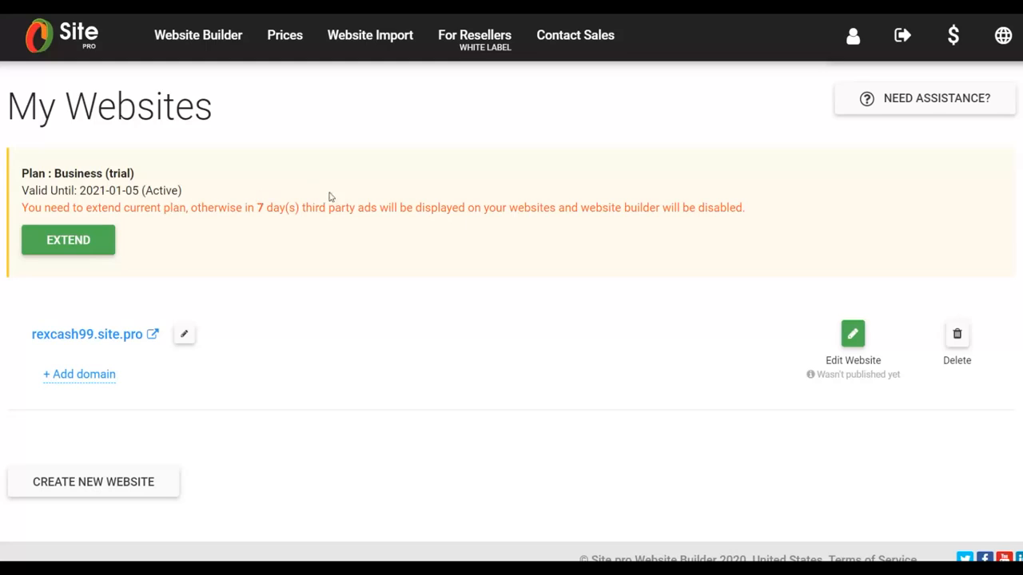
{"action": "left_click", "coordinate": [86, 44]}
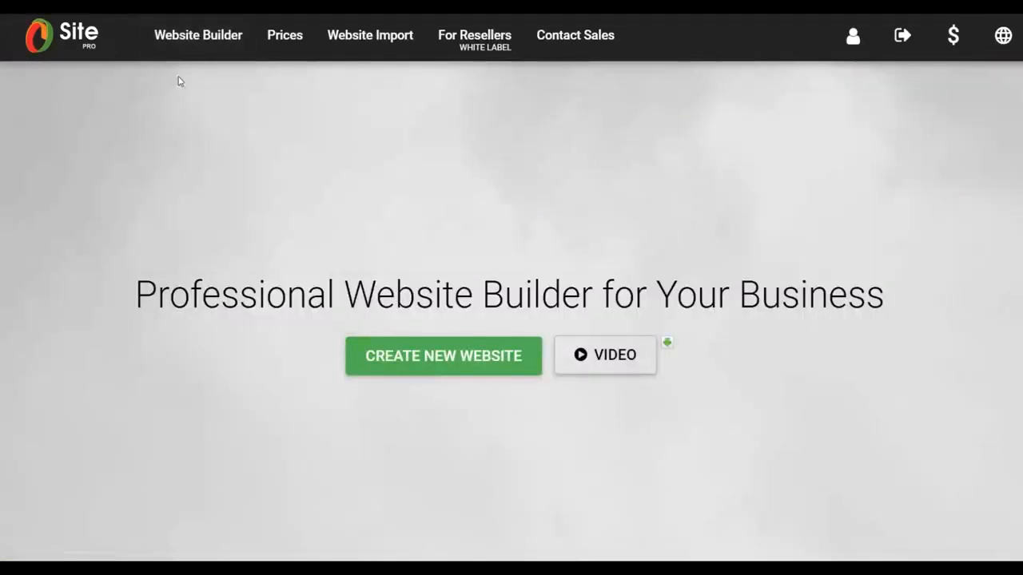
{"action": "left_click", "coordinate": [281, 36]}
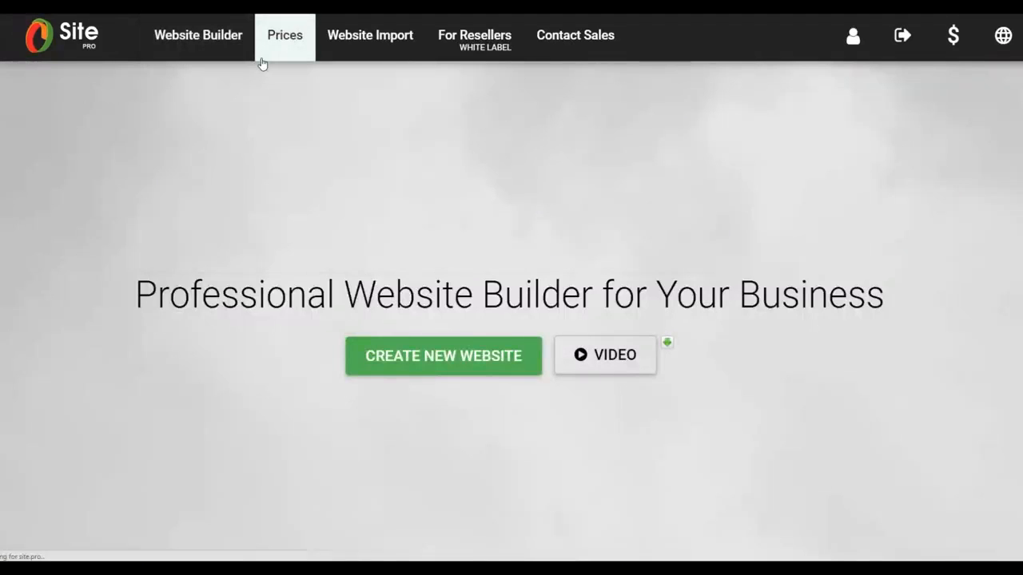
{"action": "scroll", "coordinate": [297, 121], "scroll_direction": "down", "scroll_amount": 1}
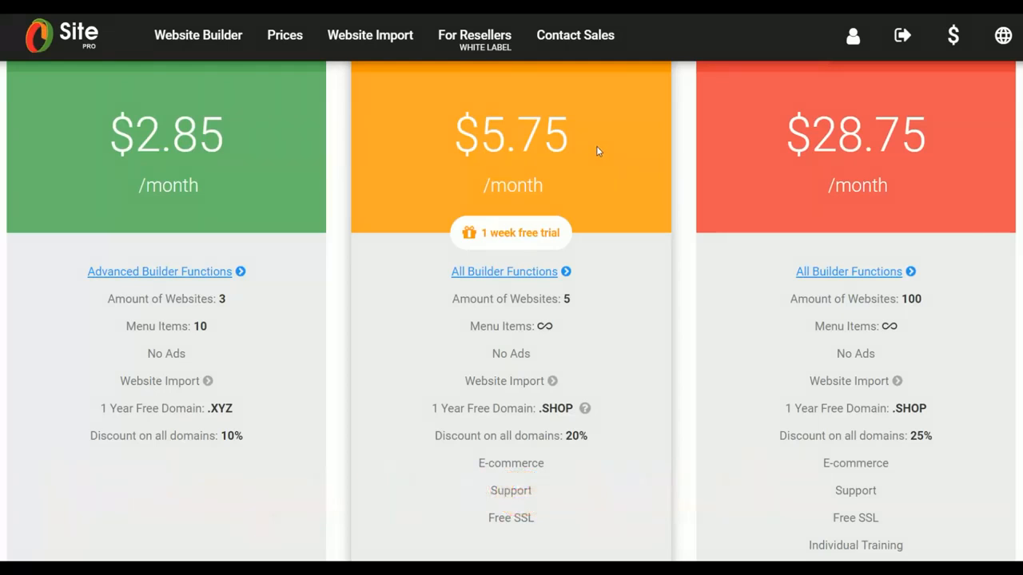
{"action": "scroll", "coordinate": [596, 145], "scroll_direction": "up", "scroll_amount": 2}
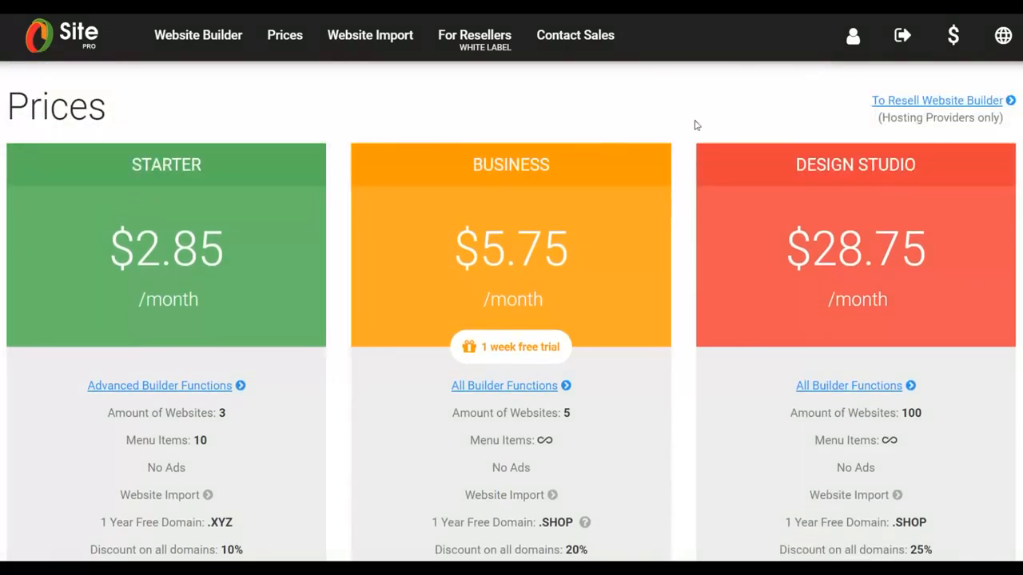
{"action": "scroll", "coordinate": [783, 158], "scroll_direction": "down", "scroll_amount": 2}
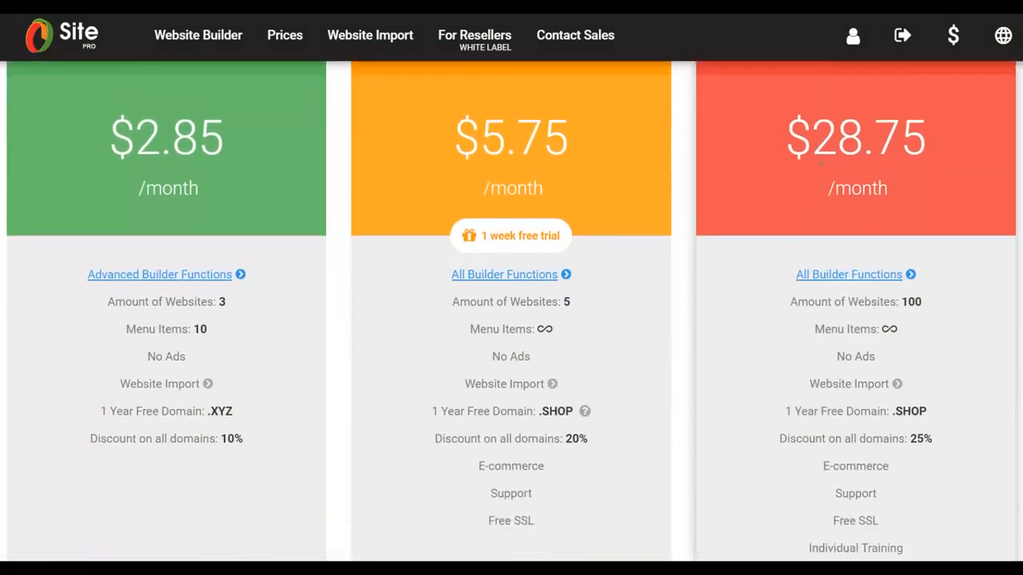
{"action": "scroll", "coordinate": [783, 155], "scroll_direction": "up", "scroll_amount": 2}
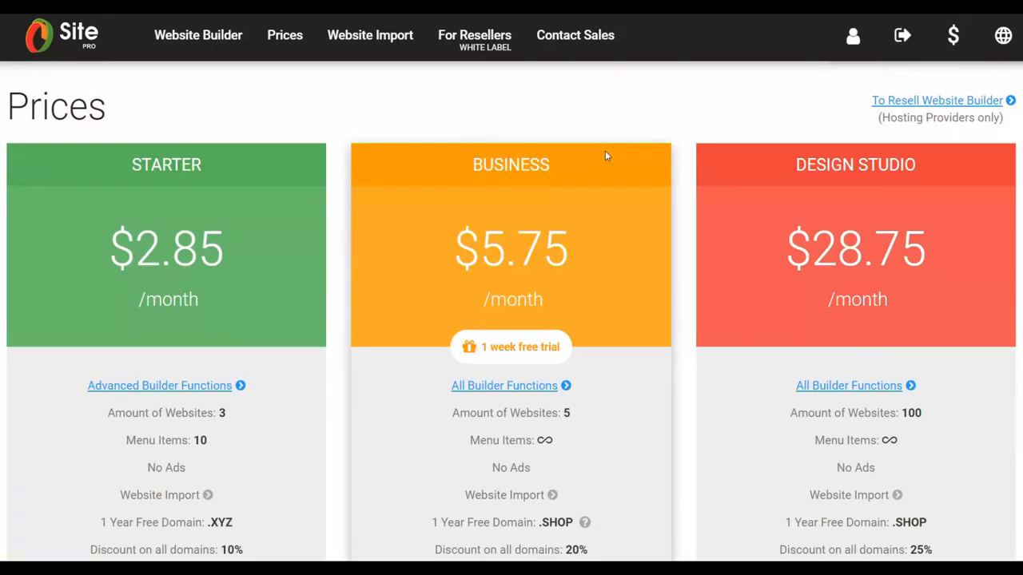
{"action": "scroll", "coordinate": [605, 150], "scroll_direction": "down", "scroll_amount": 4}
{"action": "scroll", "coordinate": [607, 154], "scroll_direction": "down", "scroll_amount": 7}
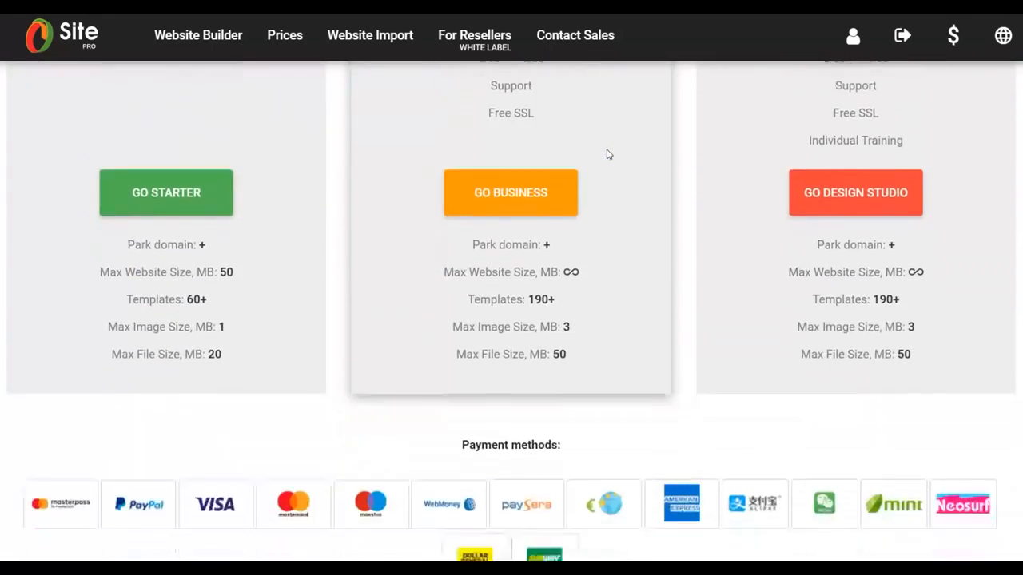
{"action": "scroll", "coordinate": [607, 153], "scroll_direction": "up", "scroll_amount": 4}
{"action": "scroll", "coordinate": [607, 150], "scroll_direction": "up", "scroll_amount": 6}
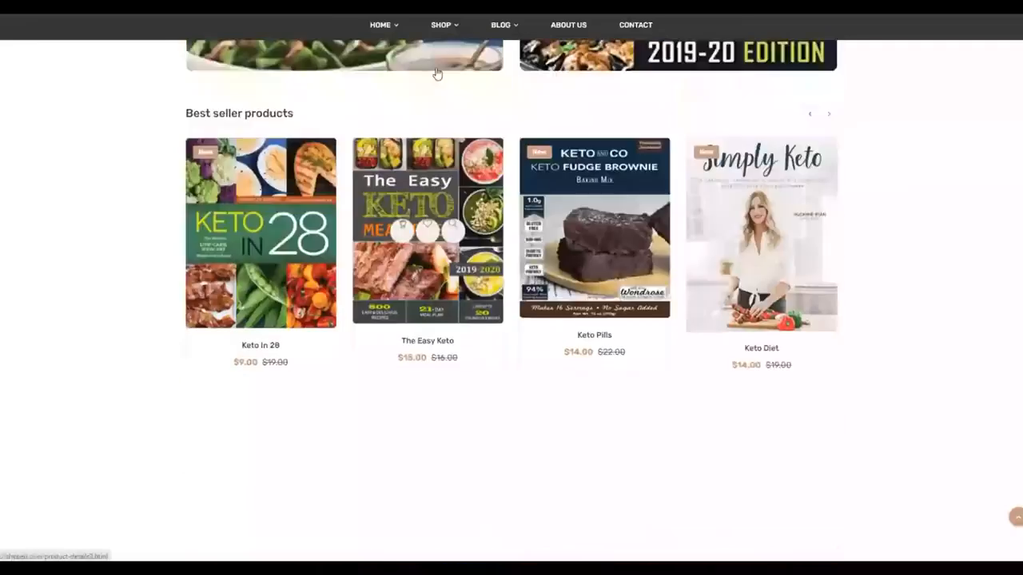
{"action": "scroll", "coordinate": [437, 73], "scroll_direction": "up", "scroll_amount": 3}
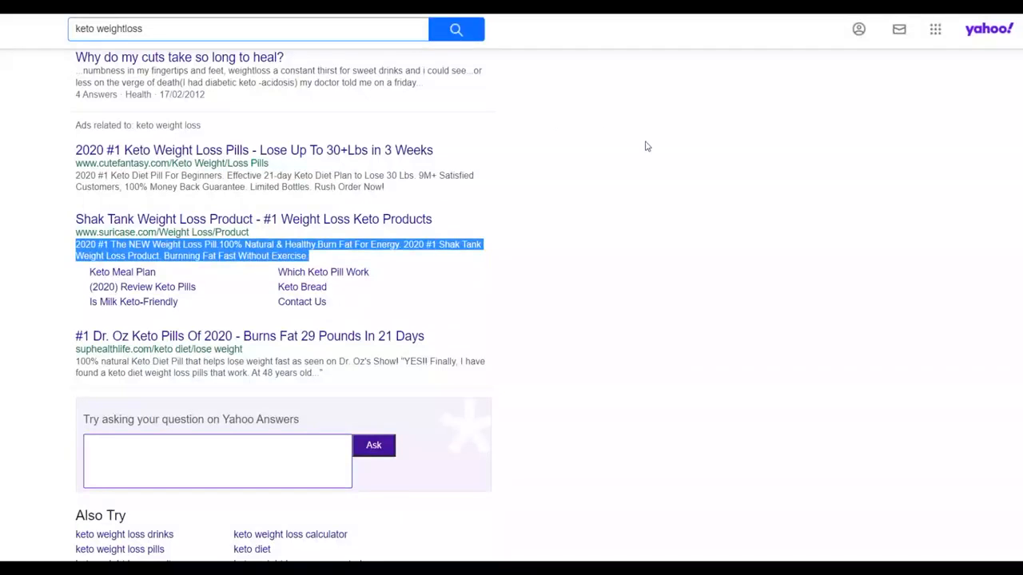
Step: Switch to the Yahoo results for "keto weightloss" and open the "Dr. Oz Keto Pills Of 2020 - Lose Weight 29 Lbs In 3 Weeks" ad
{"action": "left_click", "coordinate": [647, 147]}
{"action": "scroll", "coordinate": [677, 163], "scroll_direction": "up", "scroll_amount": 4}
{"action": "scroll", "coordinate": [676, 163], "scroll_direction": "up", "scroll_amount": 5}
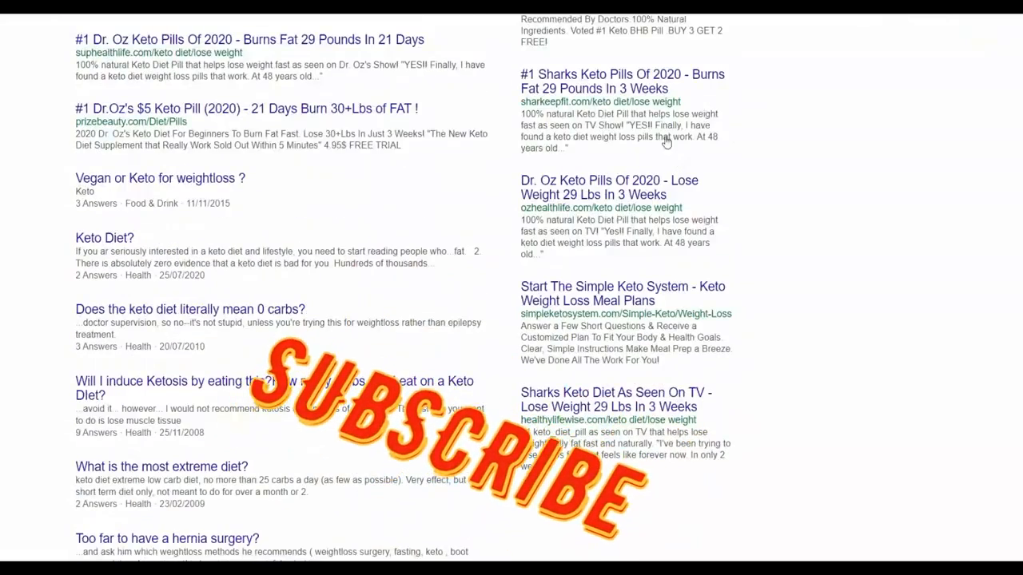
{"action": "left_click", "coordinate": [567, 188]}
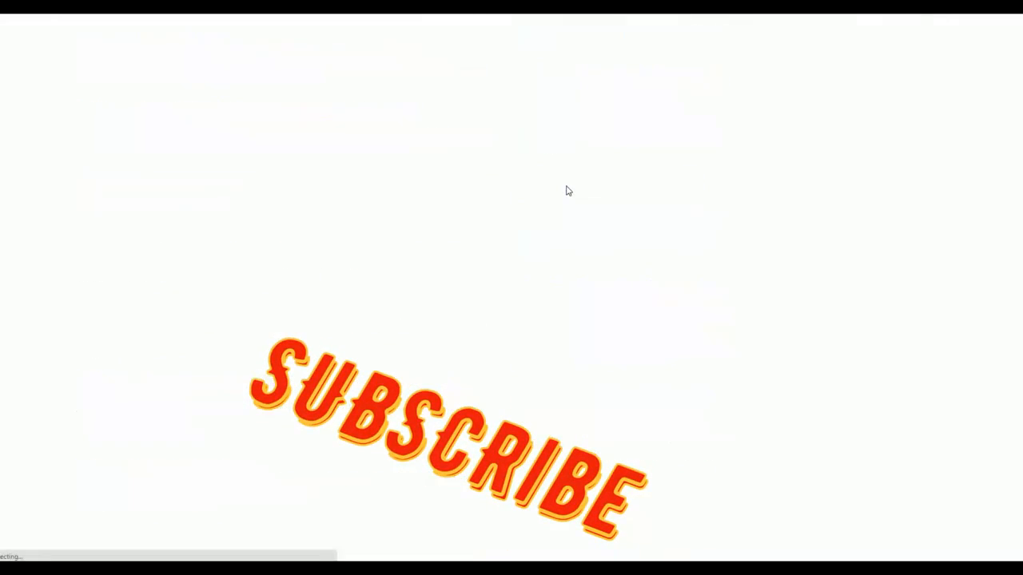